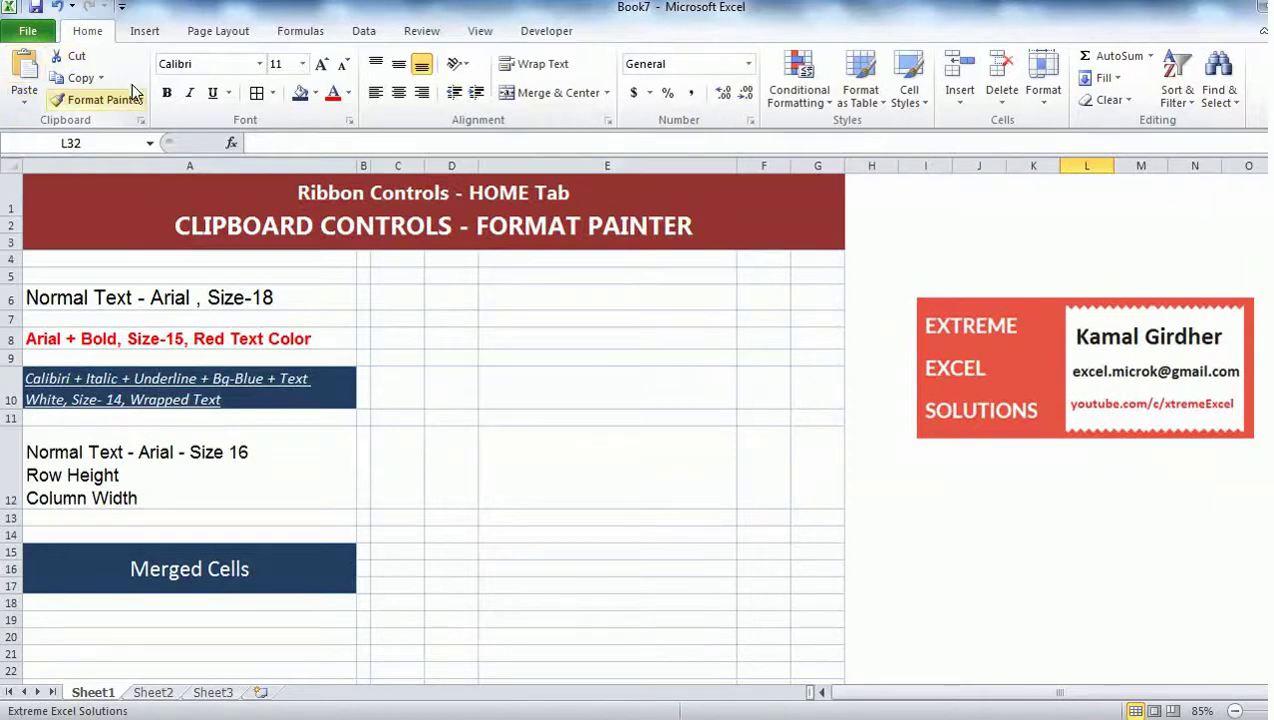
# - Examine the font, size, colour and wrap formatting of the sample cells A6, A8, A10 and A12
pyautogui.click(83, 103)
pyautogui.click(384, 299)
pyautogui.click(293, 297)
pyautogui.click(281, 338)
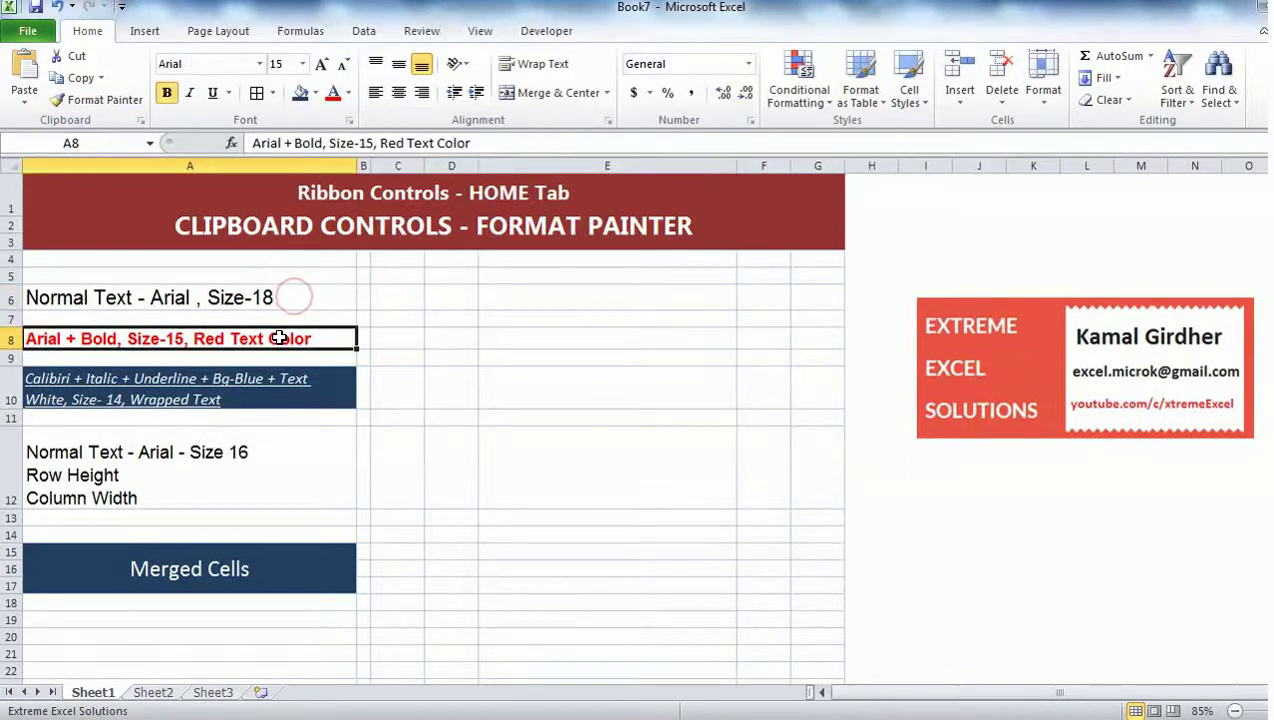
pyautogui.click(253, 395)
pyautogui.click(224, 455)
pyautogui.click(218, 291)
pyautogui.click(213, 452)
pyautogui.click(199, 297)
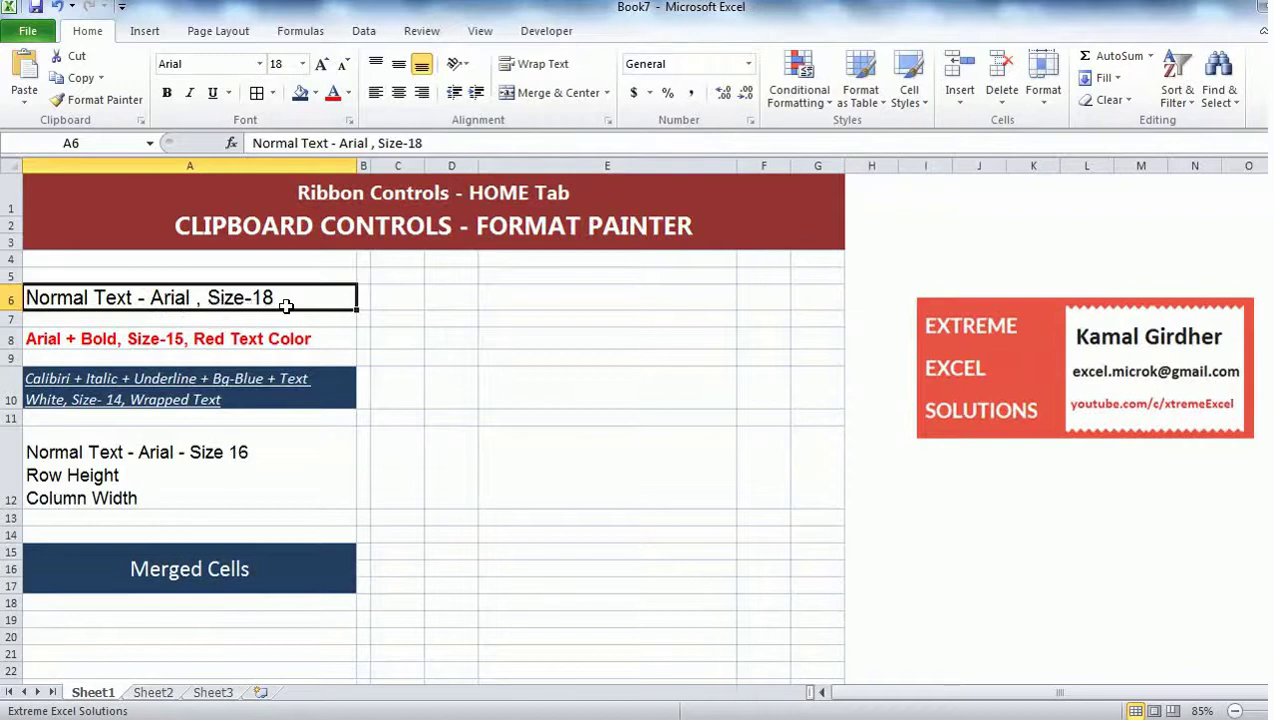
pyautogui.click(342, 66)
pyautogui.click(321, 64)
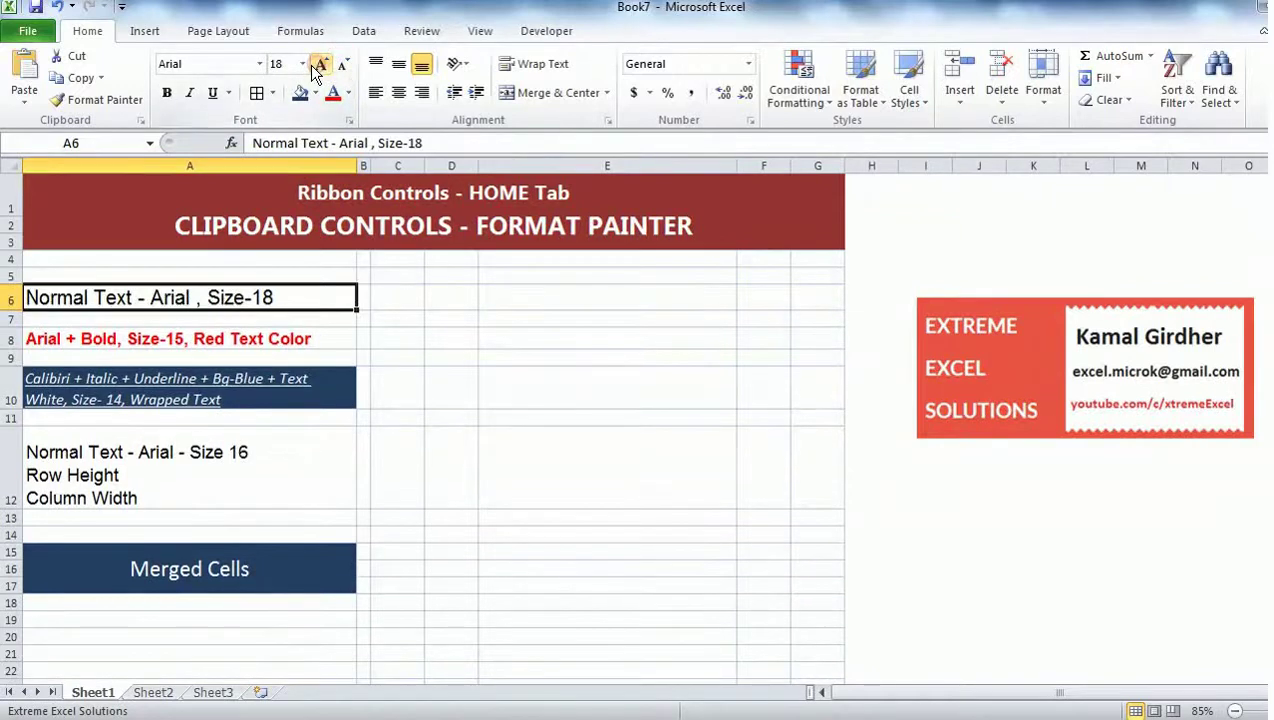
pyautogui.click(138, 338)
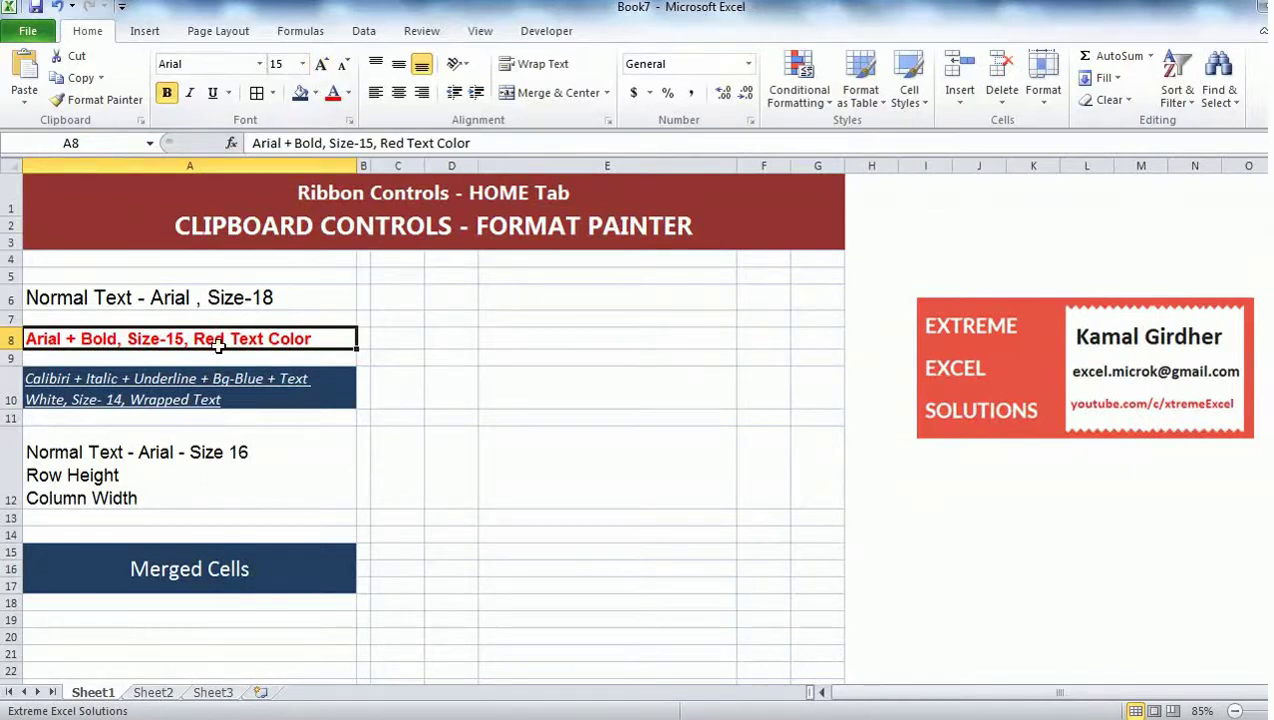
pyautogui.click(131, 400)
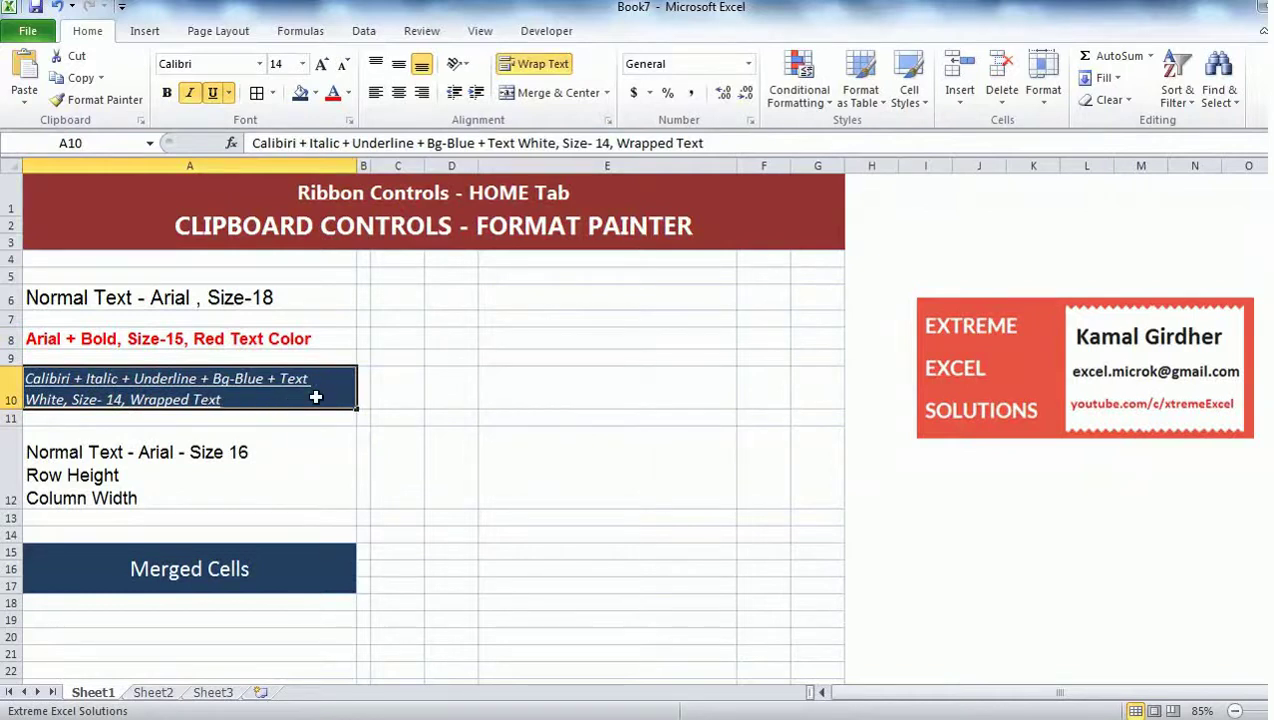
# - Increase the height of row 12, which holds the "Row Height" and "Column Width" sample
pyautogui.click(240, 453)
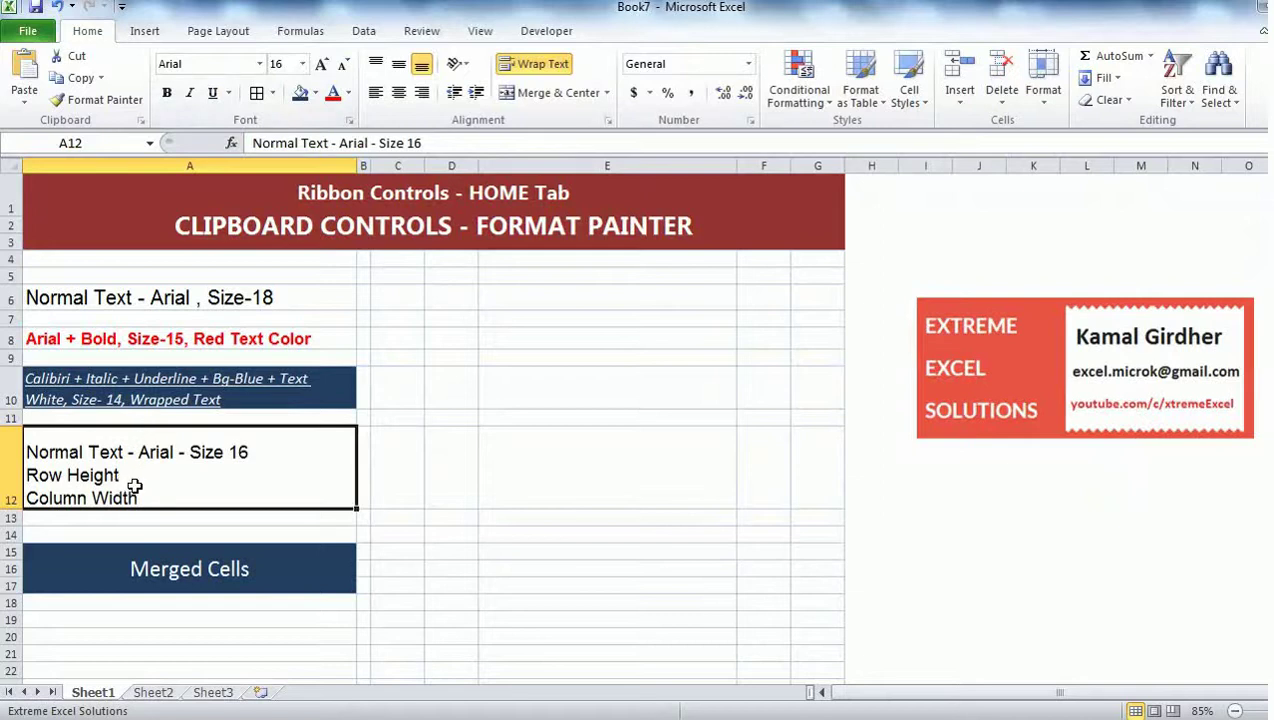
pyautogui.moveTo(20, 505); pyautogui.dragTo(18, 537)
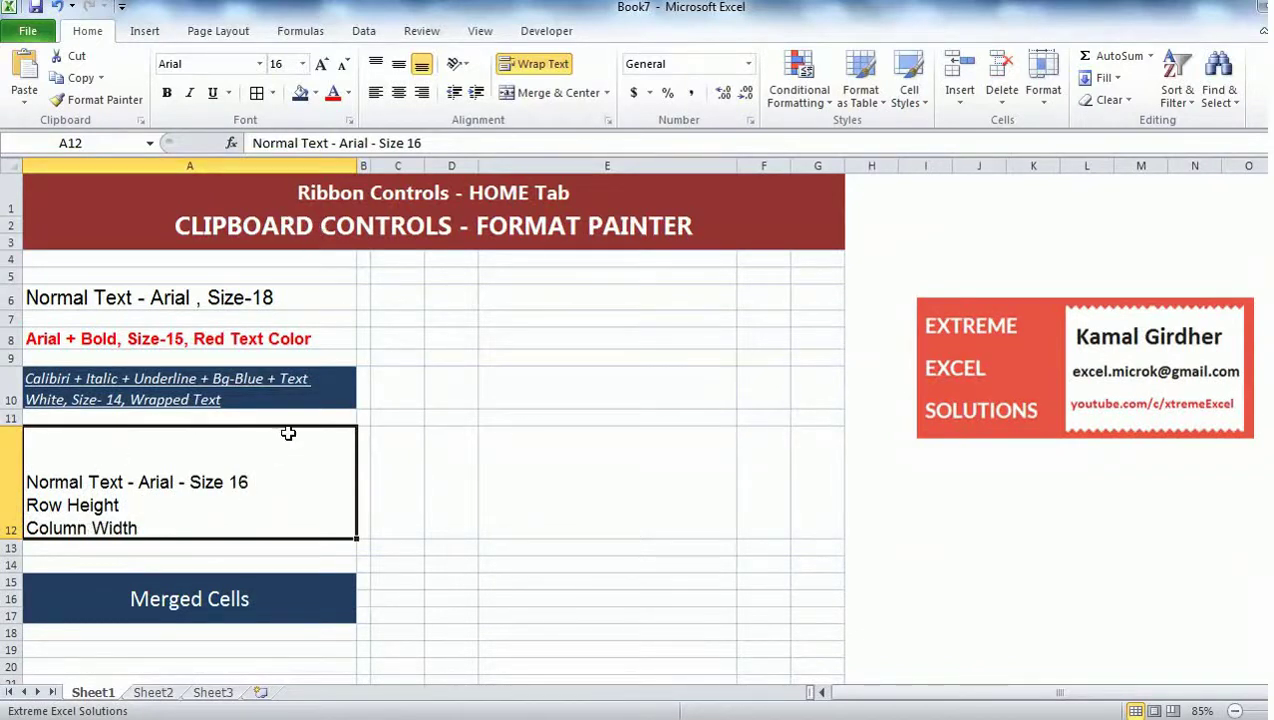
# - Enter the text "This is my test sample" in cell D6
pyautogui.click(262, 596)
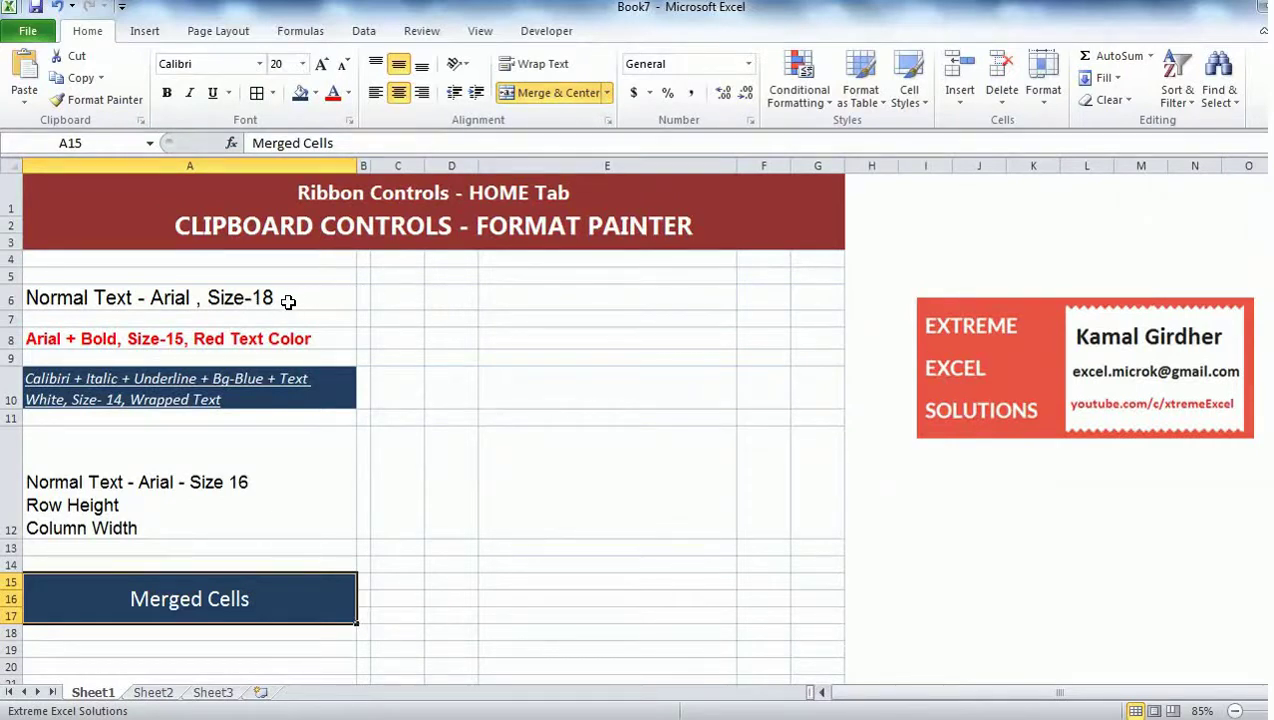
pyautogui.click(184, 297)
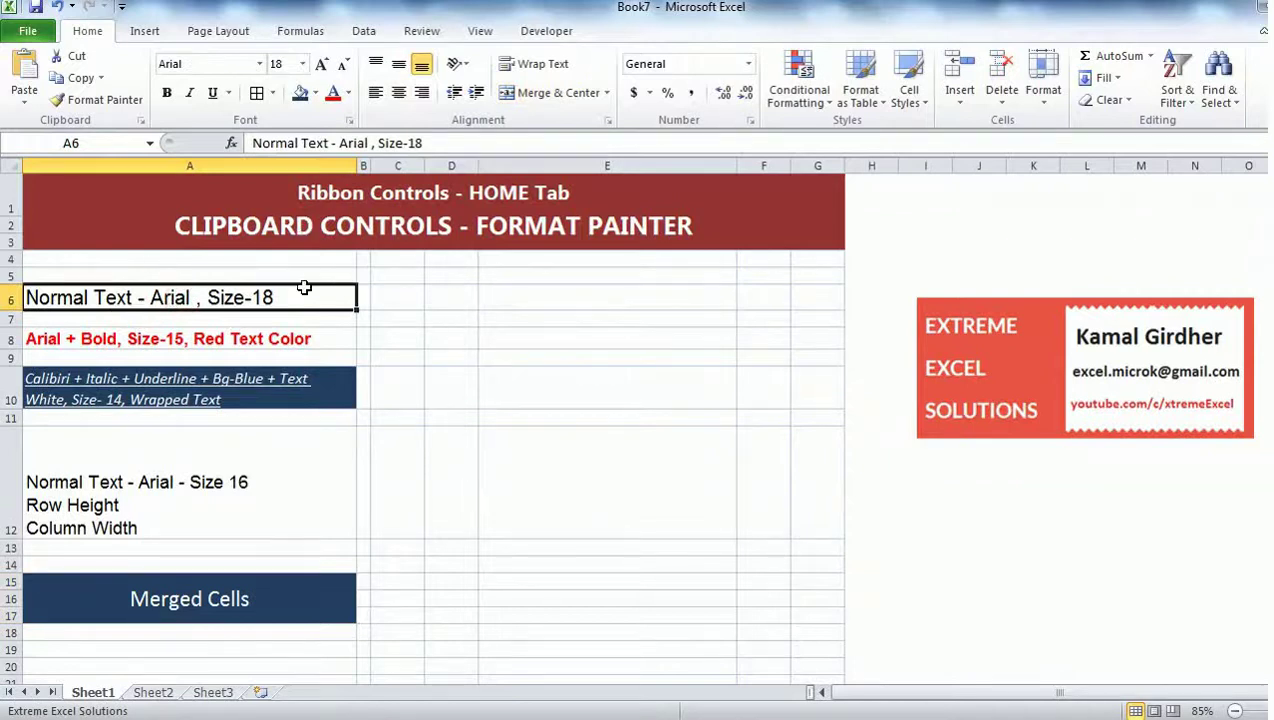
pyautogui.click(465, 302)
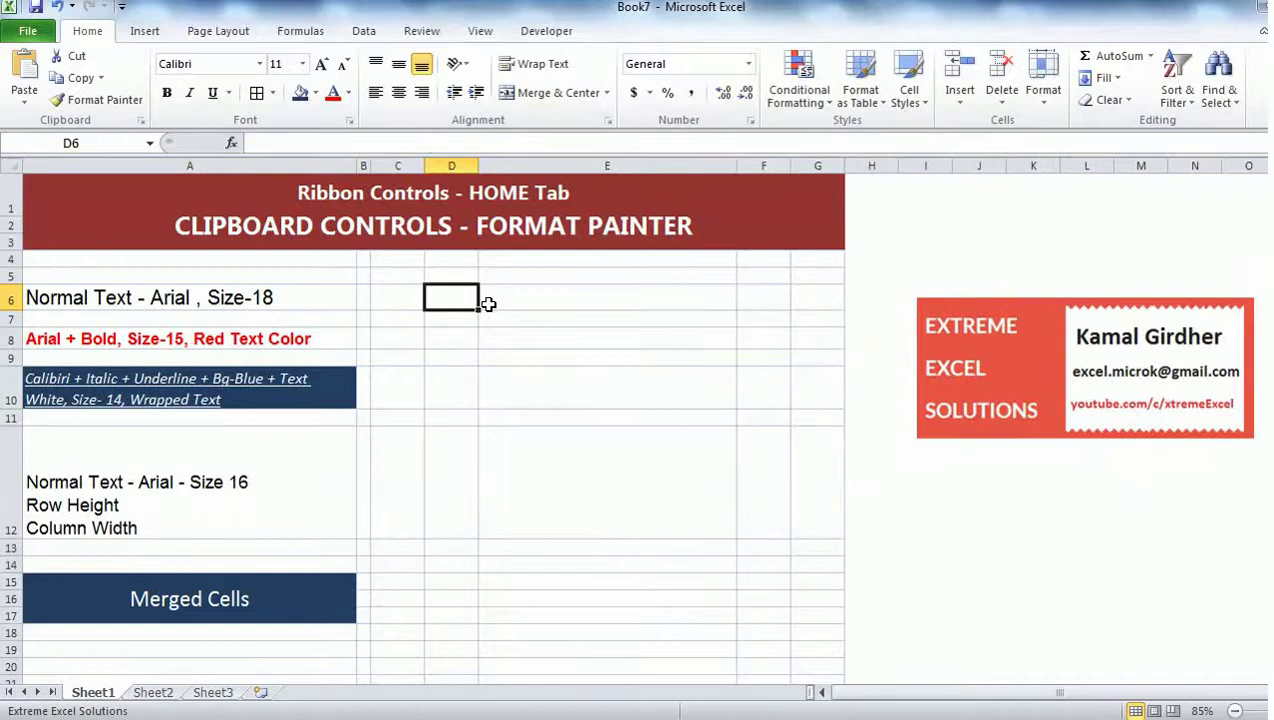
pyautogui.write('This is my test')
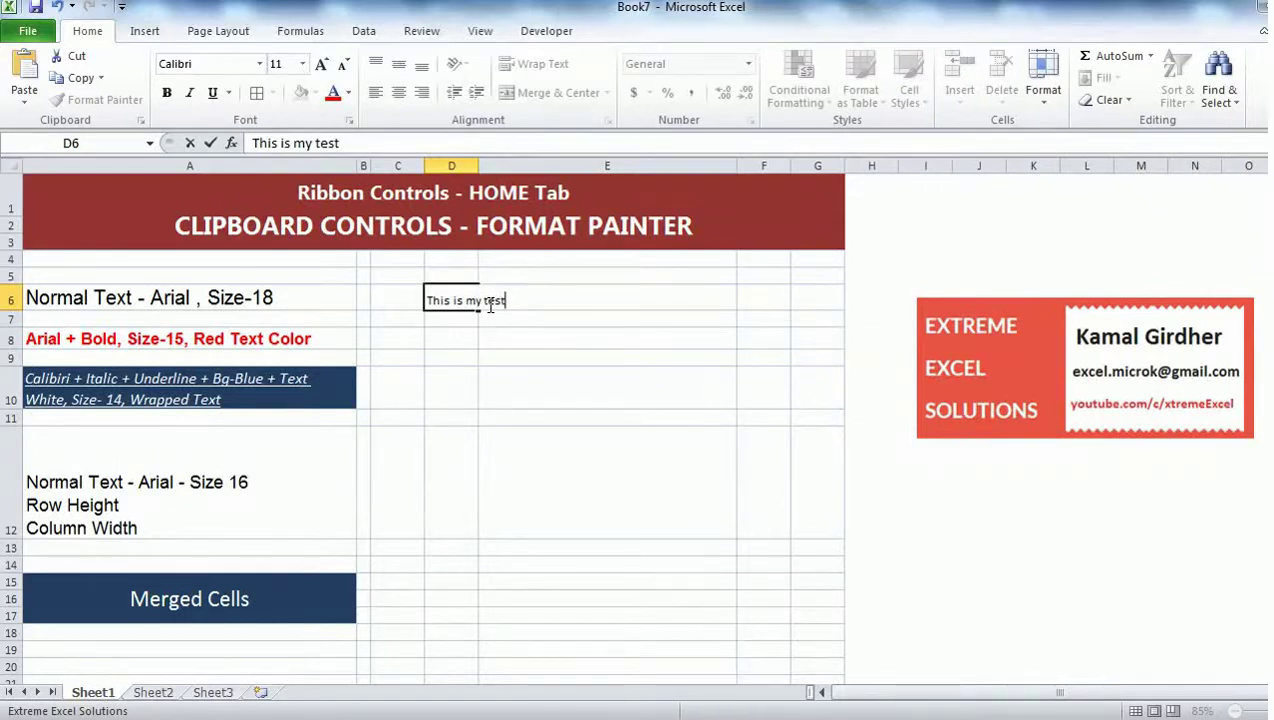
pyautogui.write('sample')
pyautogui.press('Return')
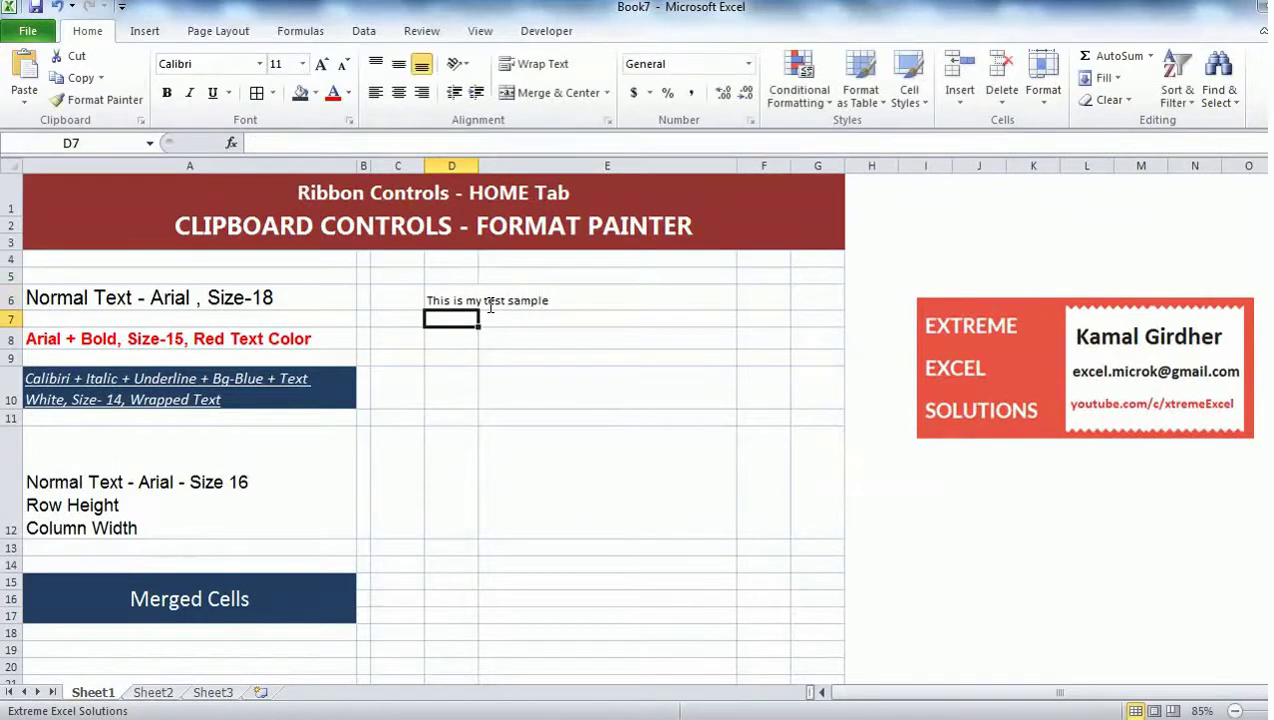
# - Fill the test text from cell D6 down through cell D15
pyautogui.press('Up')
pyautogui.hotkey('ctrl', 'c')
pyautogui.moveTo(478, 309); pyautogui.dragTo(485, 586)
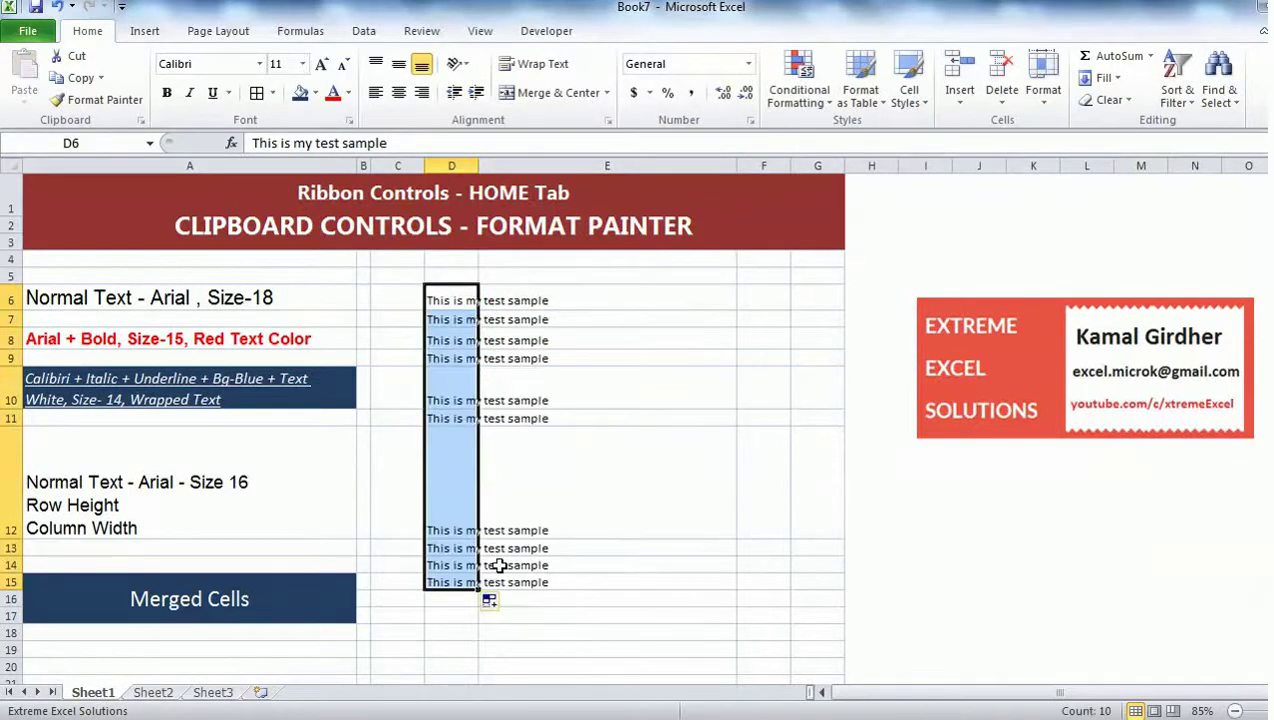
pyautogui.click(648, 346)
pyautogui.click(440, 299)
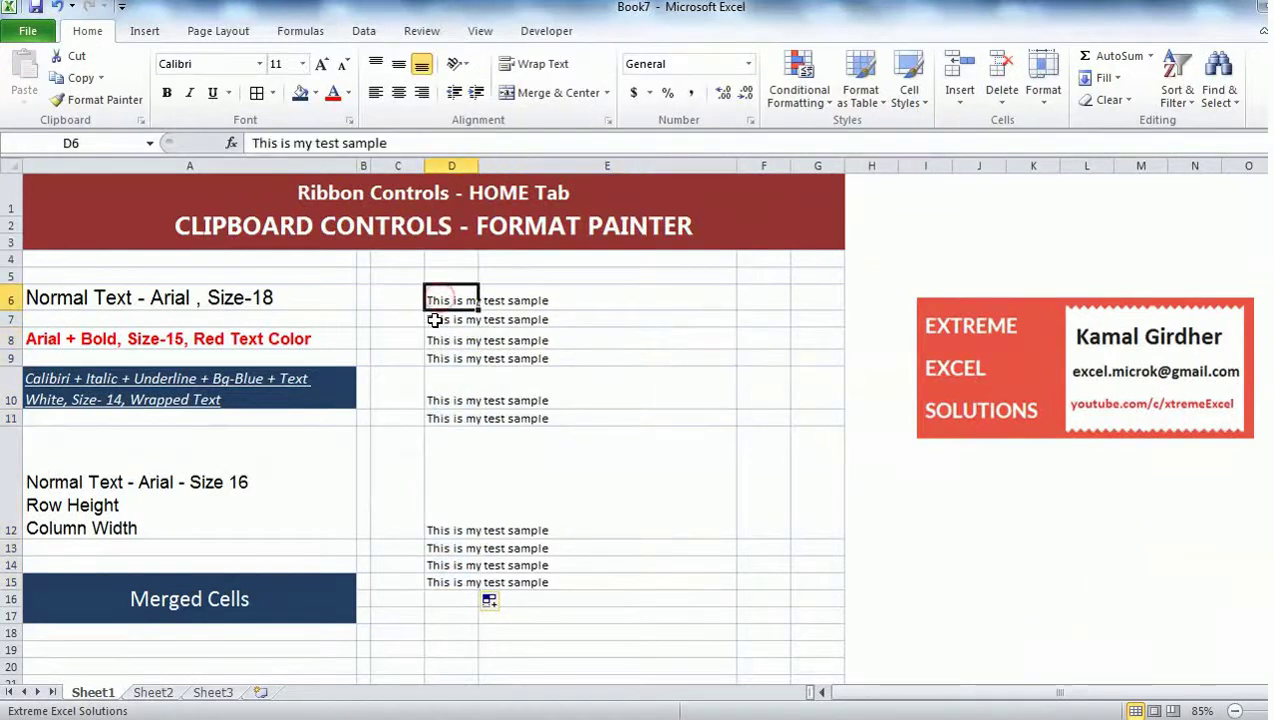
# - Copy the Arial size 18 formatting of cell A6 onto cell D6 with Format Painter
pyautogui.click(272, 300)
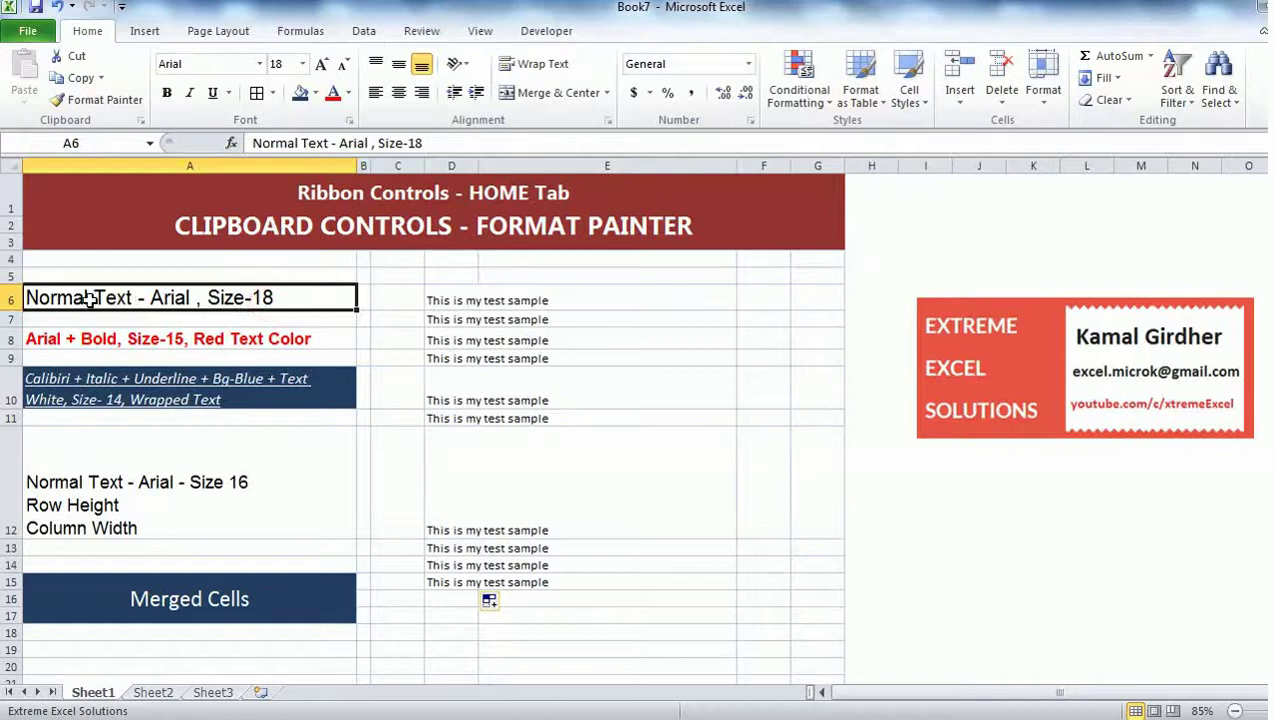
pyautogui.click(451, 284)
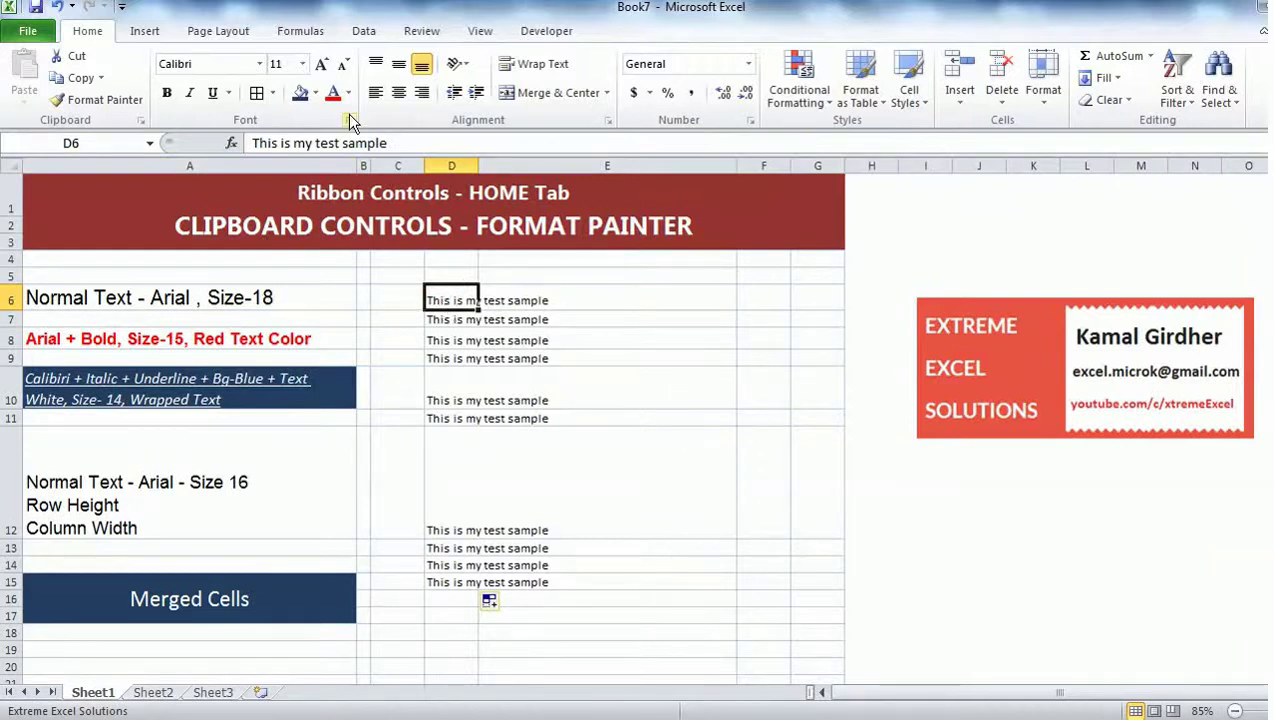
pyautogui.click(258, 298)
pyautogui.click(117, 106)
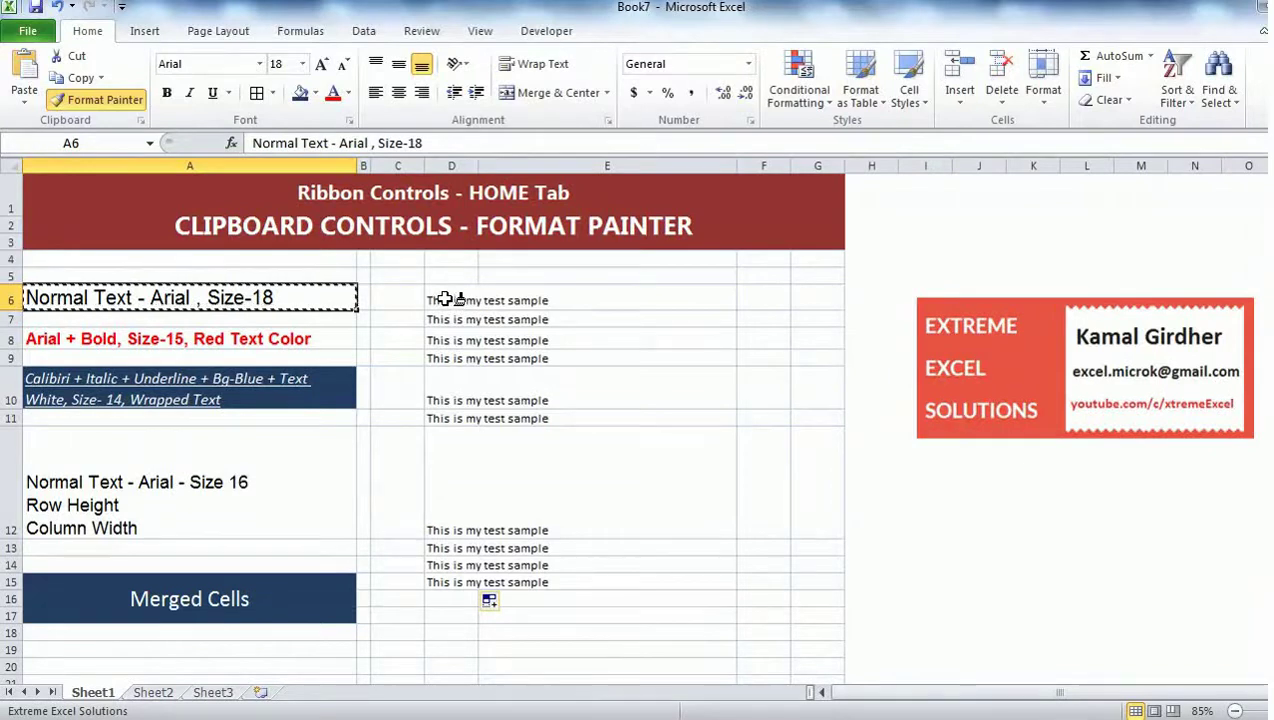
pyautogui.click(445, 299)
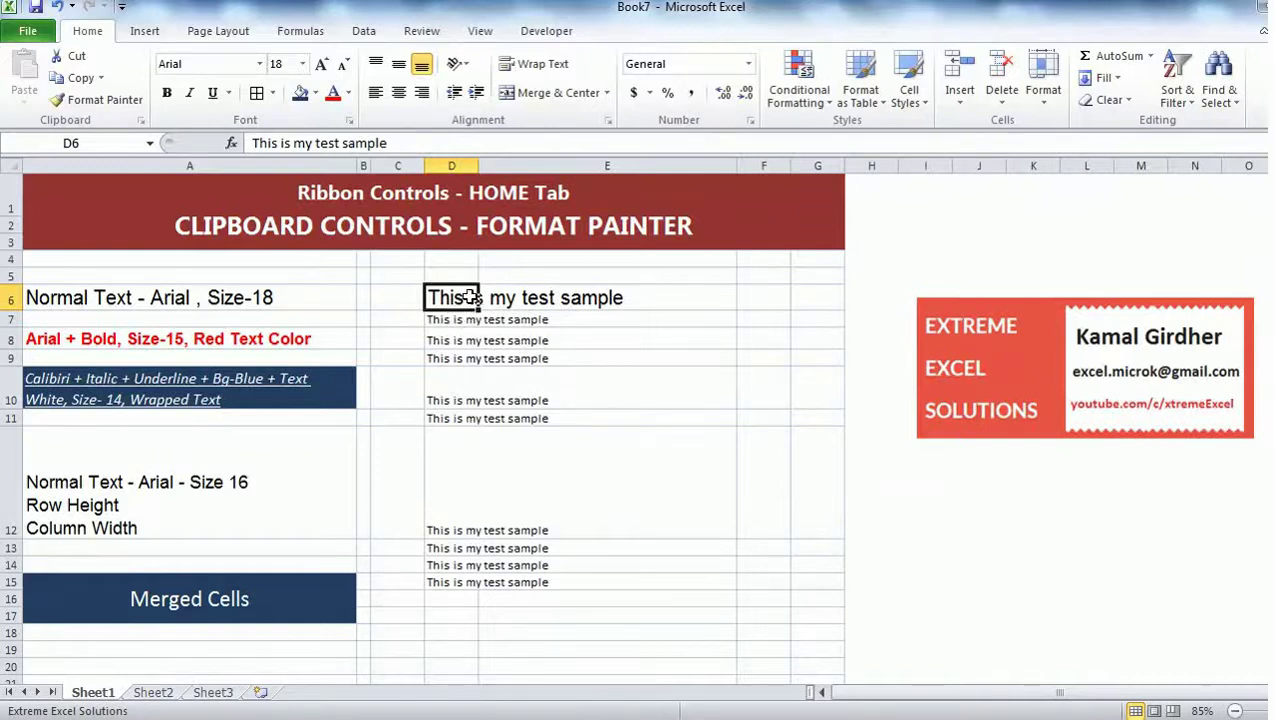
# - Copy the bold red Arial formatting of cell A8 onto cell D7 with Format Painter
pyautogui.click(296, 338)
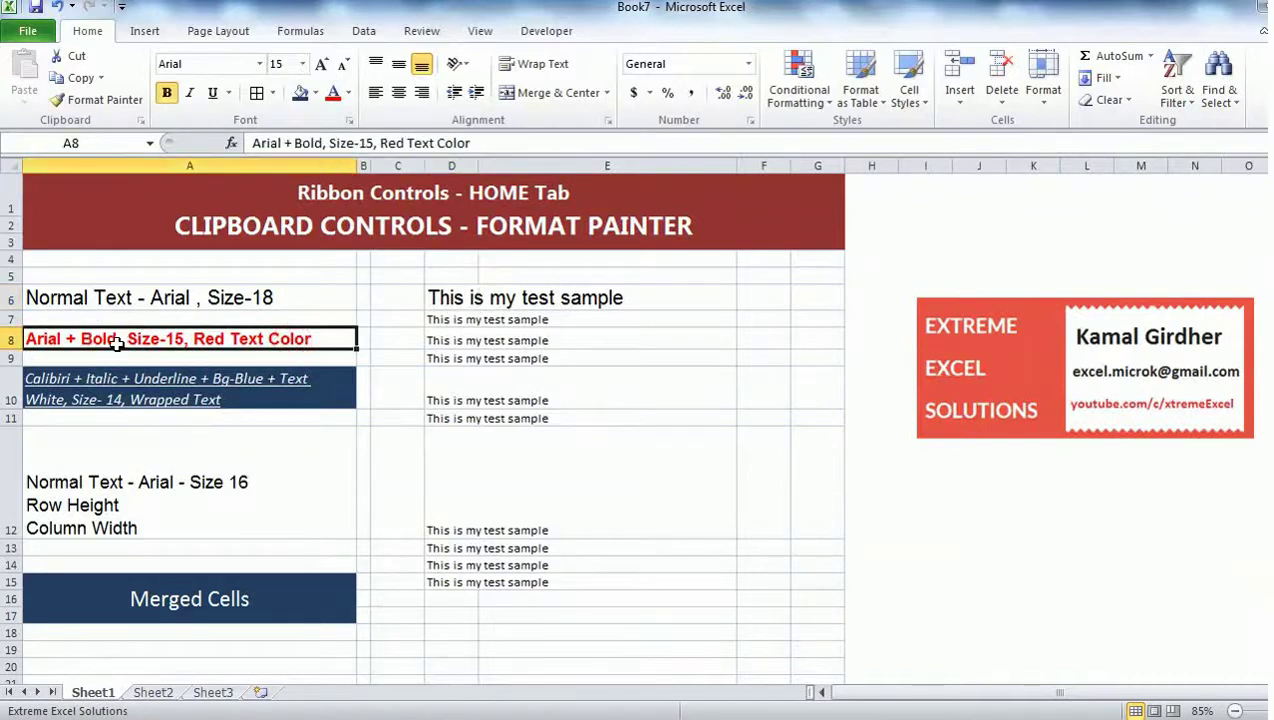
pyautogui.click(92, 100)
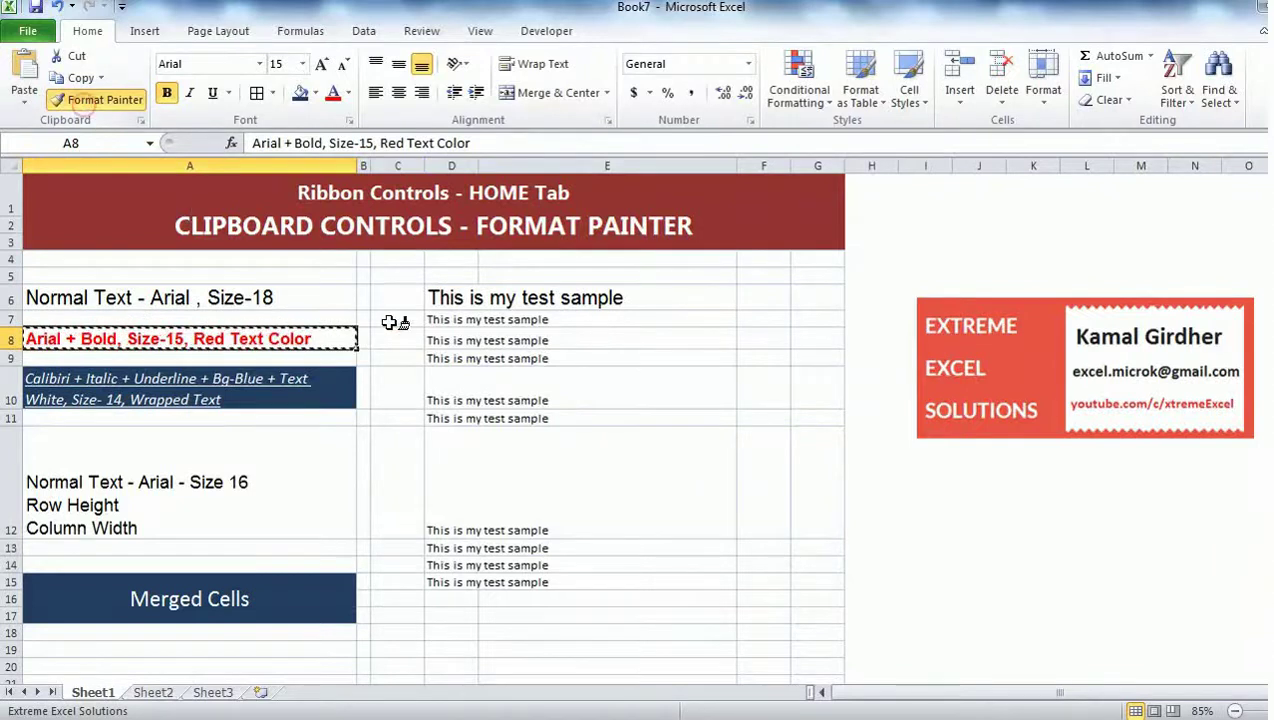
pyautogui.click(444, 318)
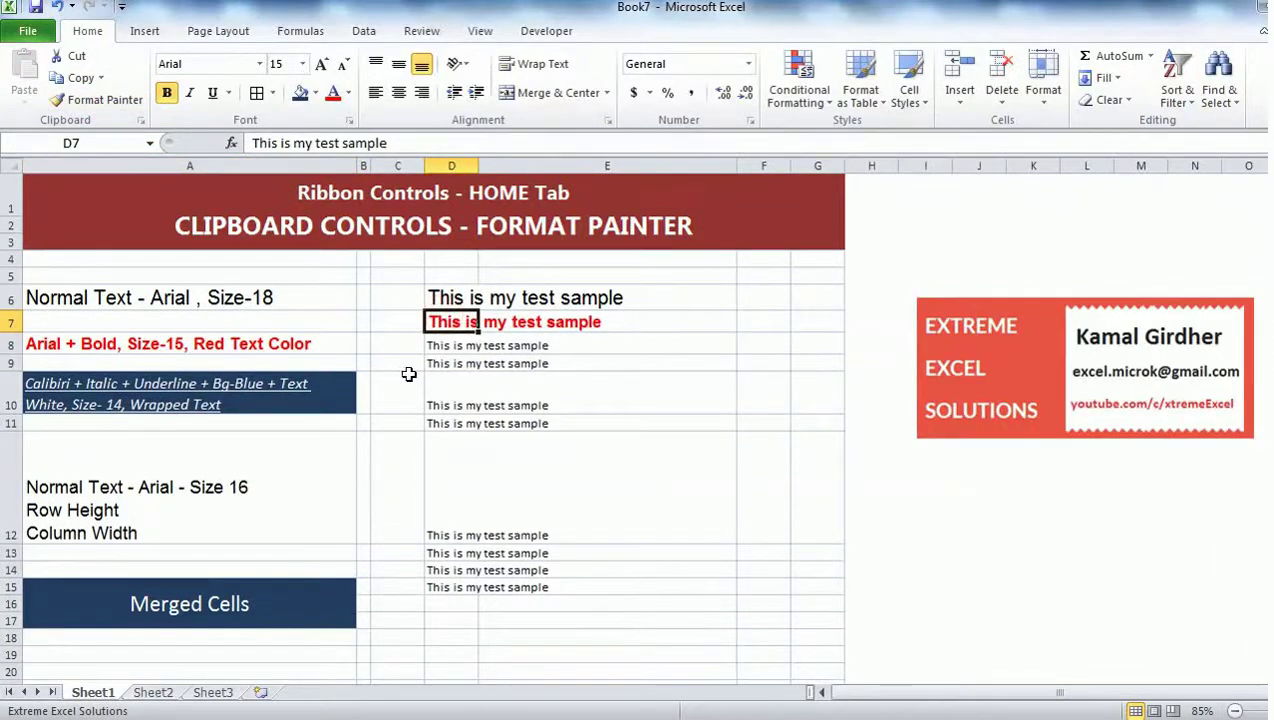
pyautogui.click(187, 380)
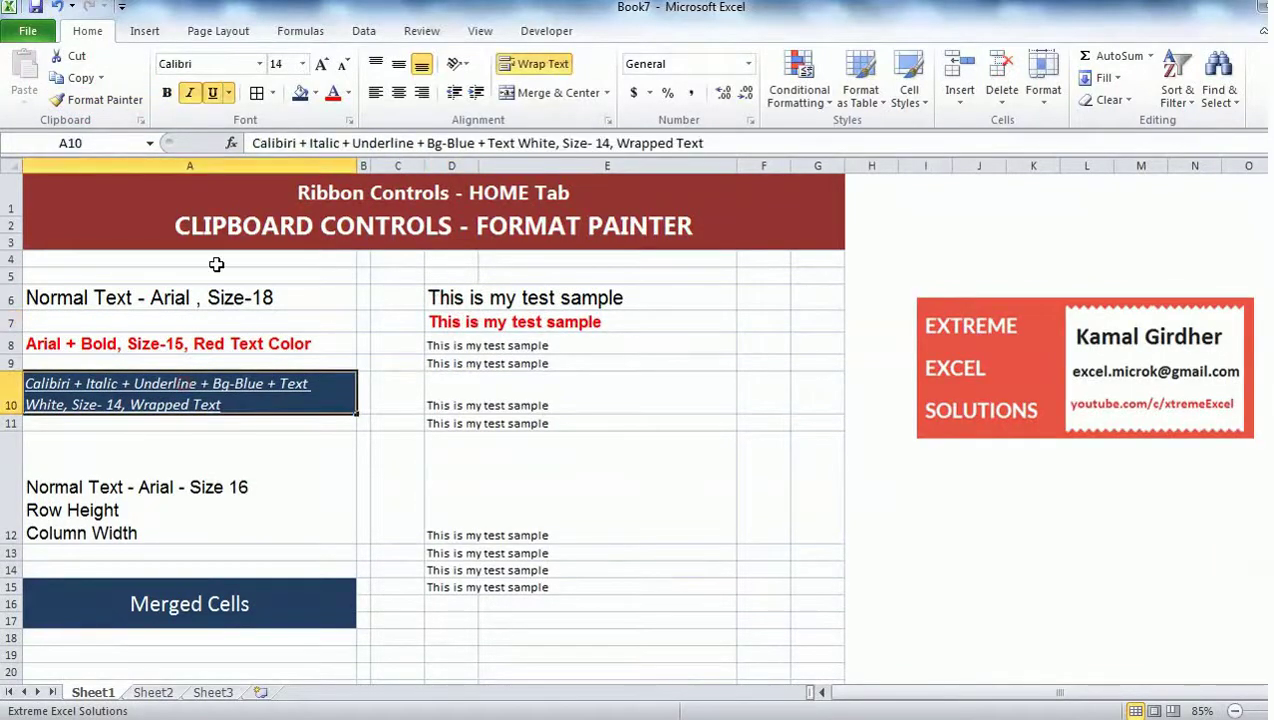
pyautogui.click(92, 100)
pyautogui.click(492, 346)
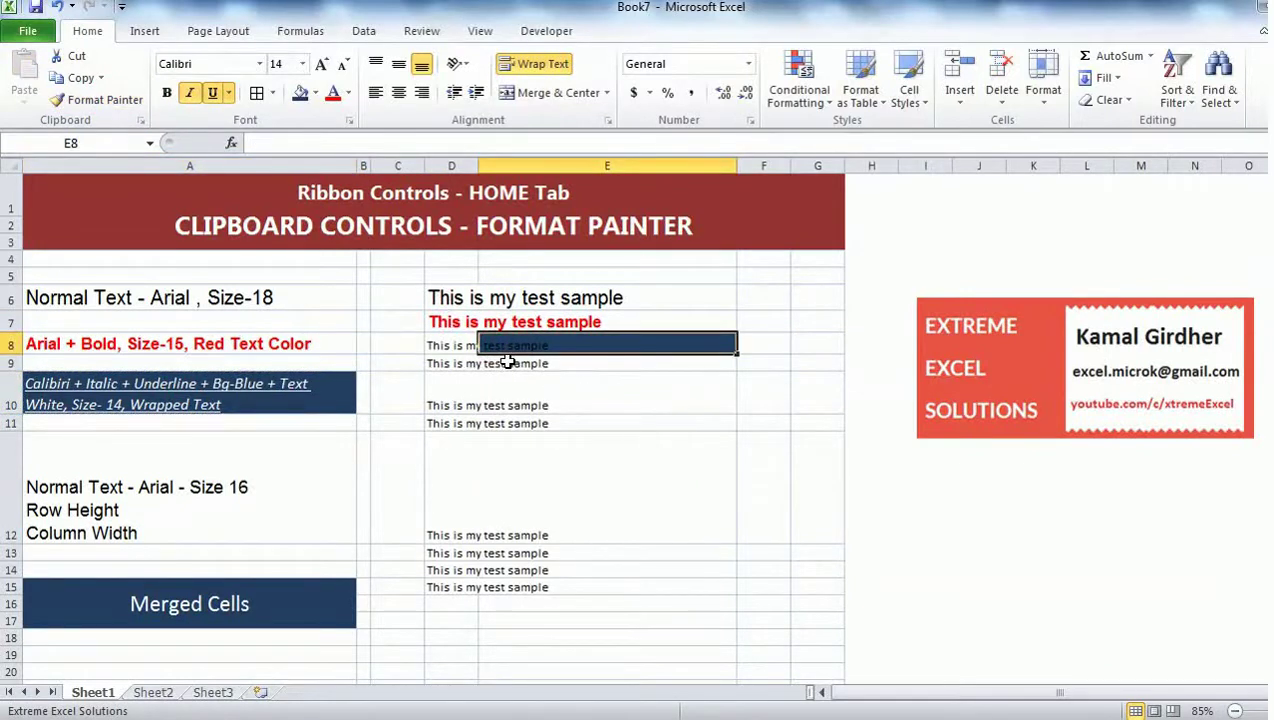
pyautogui.hotkey('ctrl', 'z')
# - Copy the italic, underlined, blue-filled, wrapped formatting of cell A10 onto cell D8 with Format Painter
pyautogui.click(238, 395)
pyautogui.hotkey('ctrl', 'c')
pyautogui.click(100, 100)
pyautogui.click(440, 345)
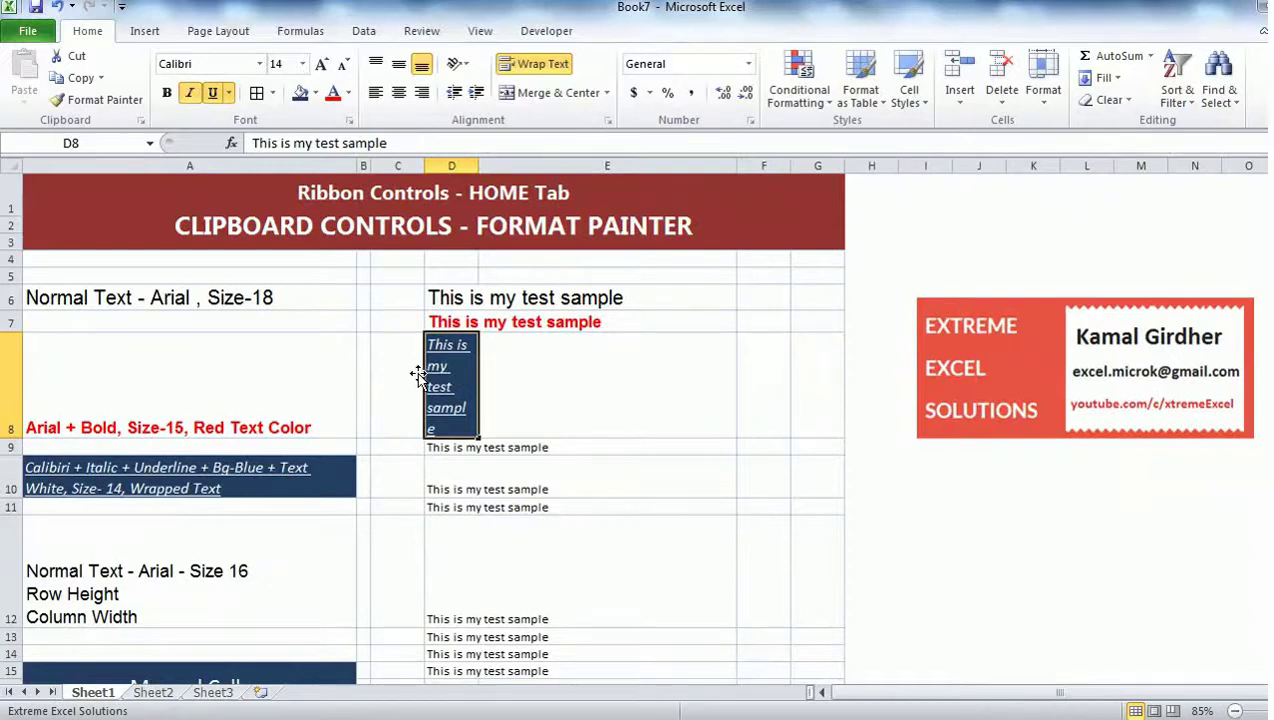
# - Copy the wrapped Arial size 16 formatting of cell A12 onto cell D9 with Format Painter
pyautogui.scroll(-1, 227, 534)
pyautogui.click(227, 496)
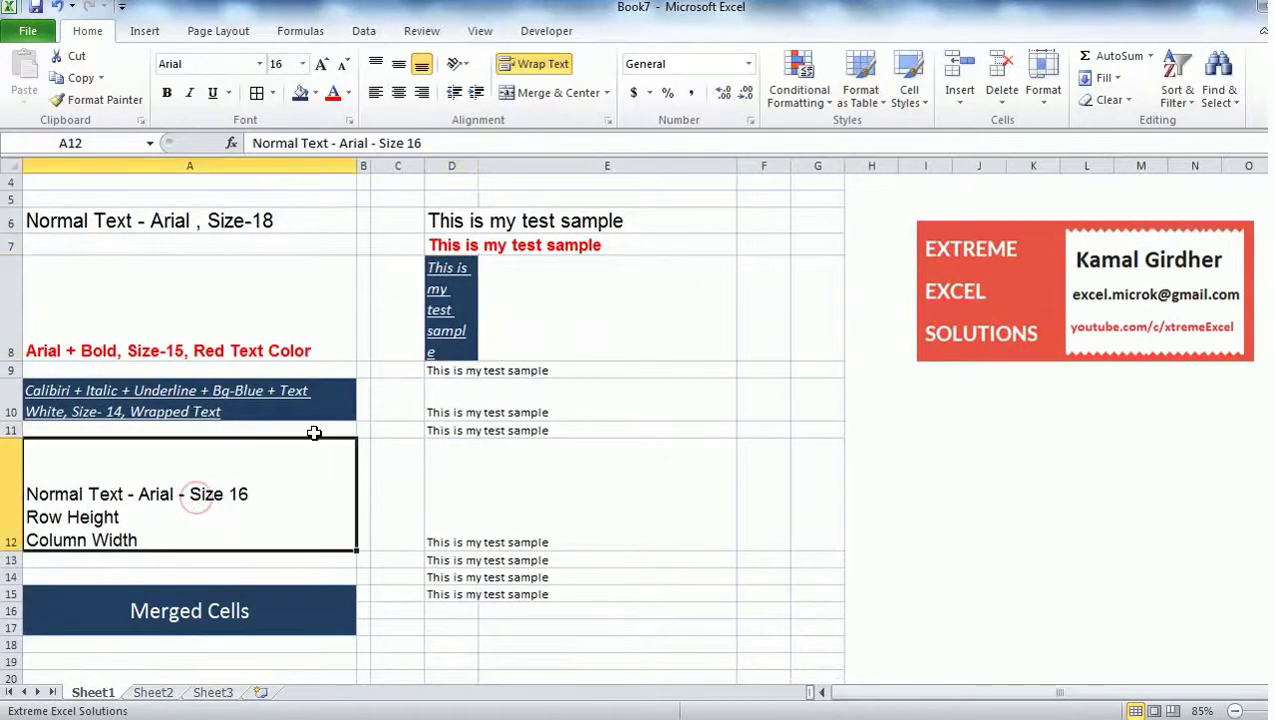
pyautogui.click(97, 100)
pyautogui.click(481, 375)
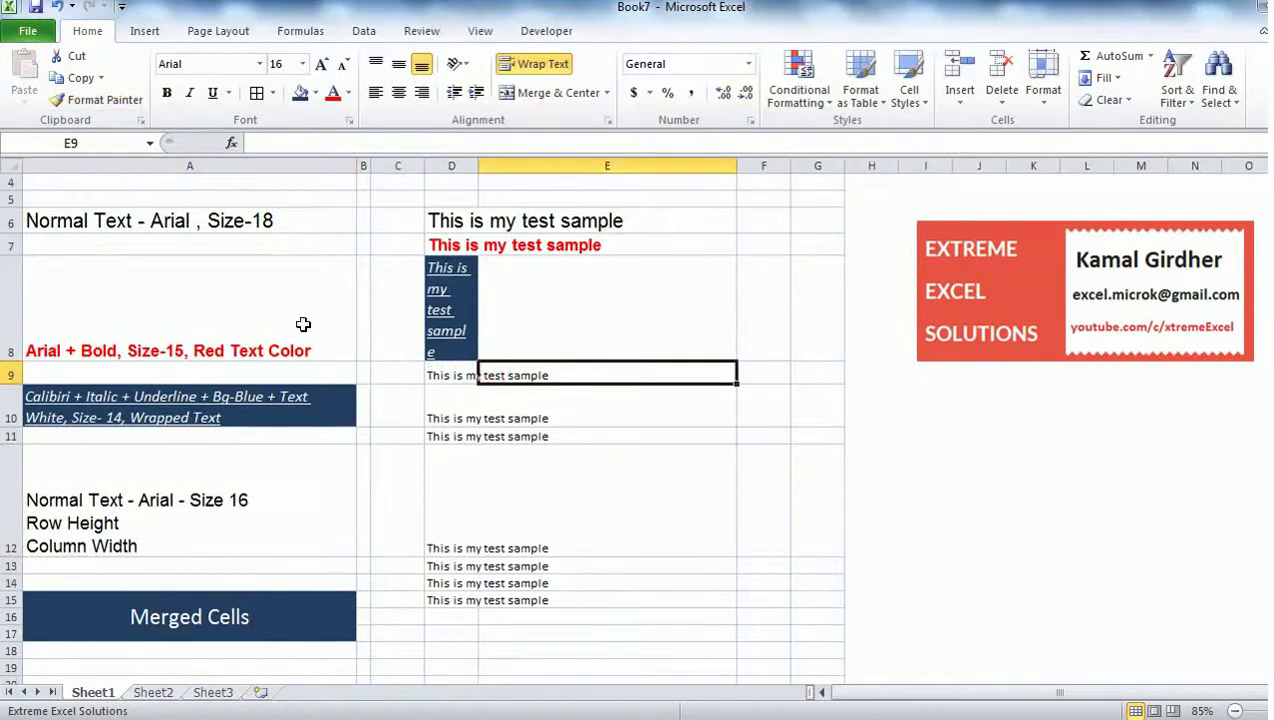
pyautogui.hotkey('ctrl', 'z')
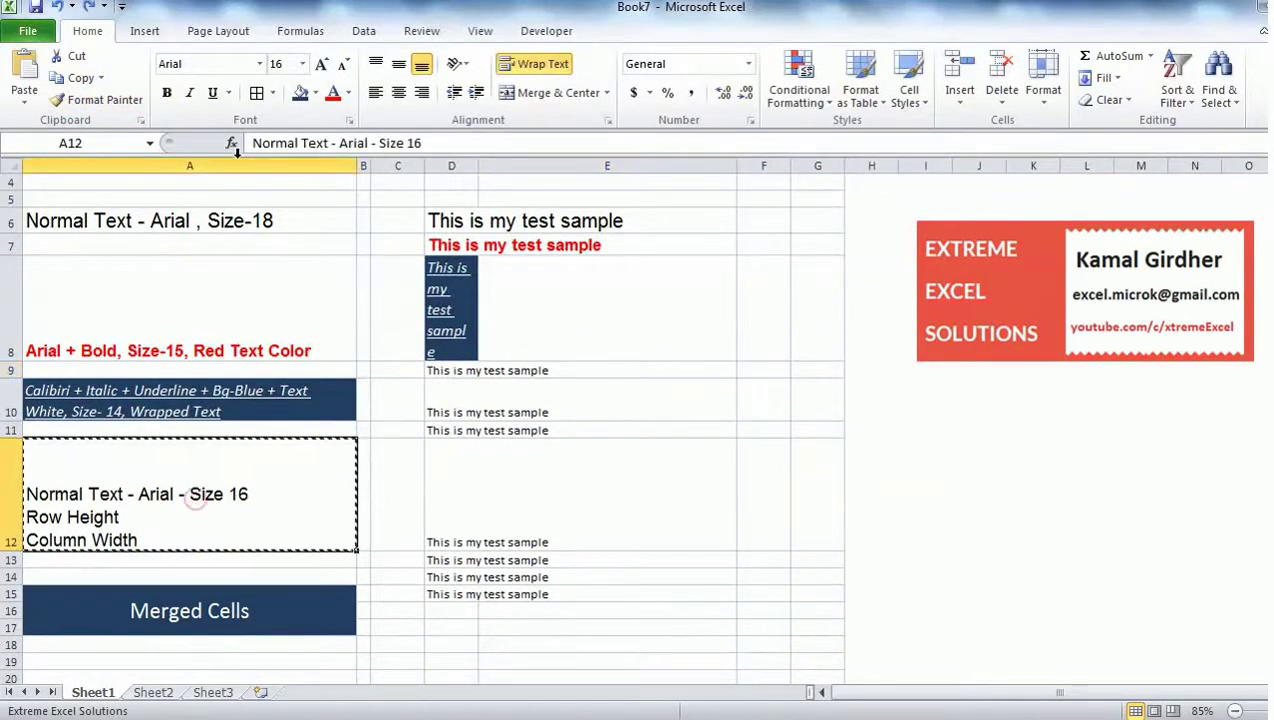
pyautogui.click(138, 104)
pyautogui.click(460, 369)
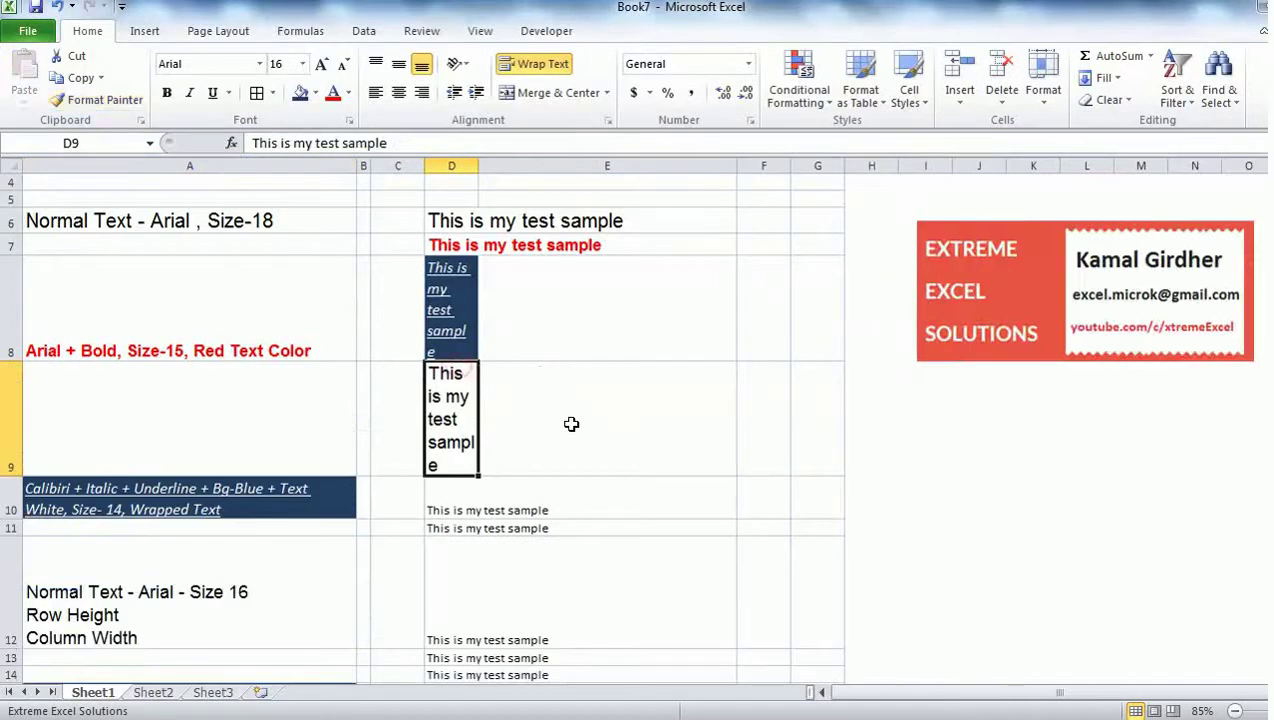
# - Widen column D so that the wrapped test text in D8 and D9 fits on one line
pyautogui.scroll(-1, 548, 440)
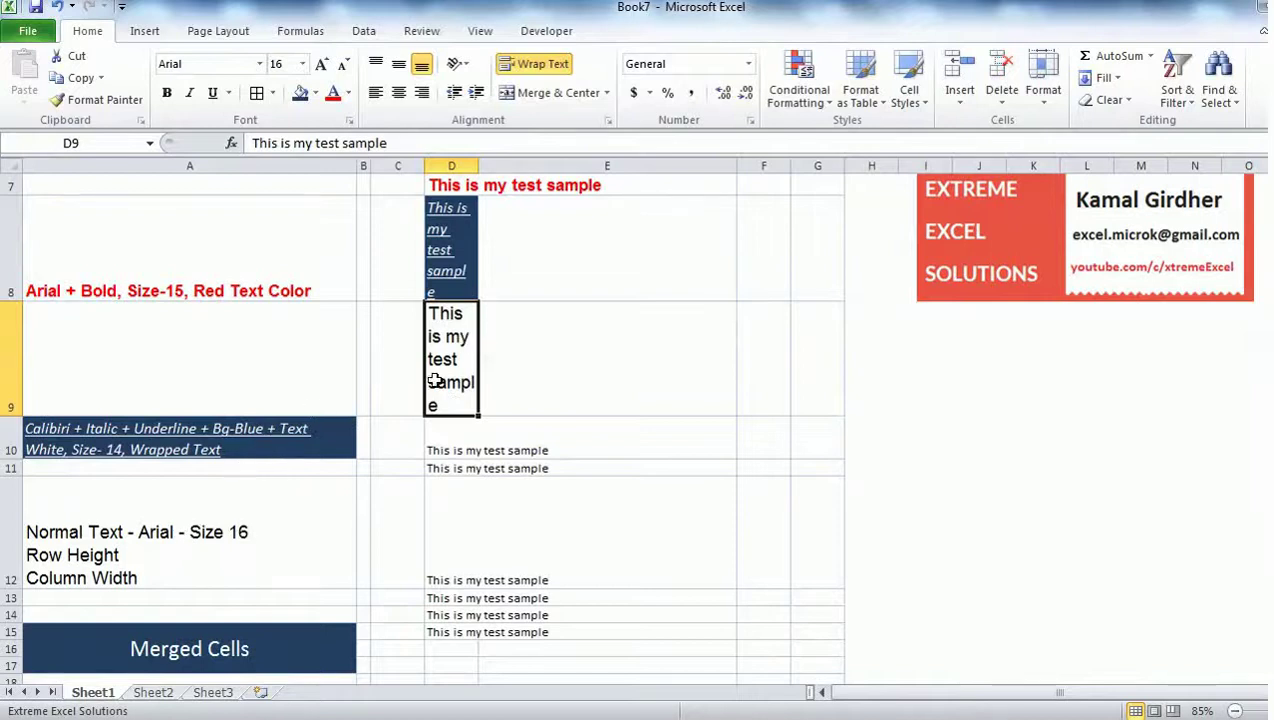
pyautogui.scroll(1, 440, 385)
pyautogui.scroll(-1, 446, 402)
pyautogui.scroll(2, 187, 511)
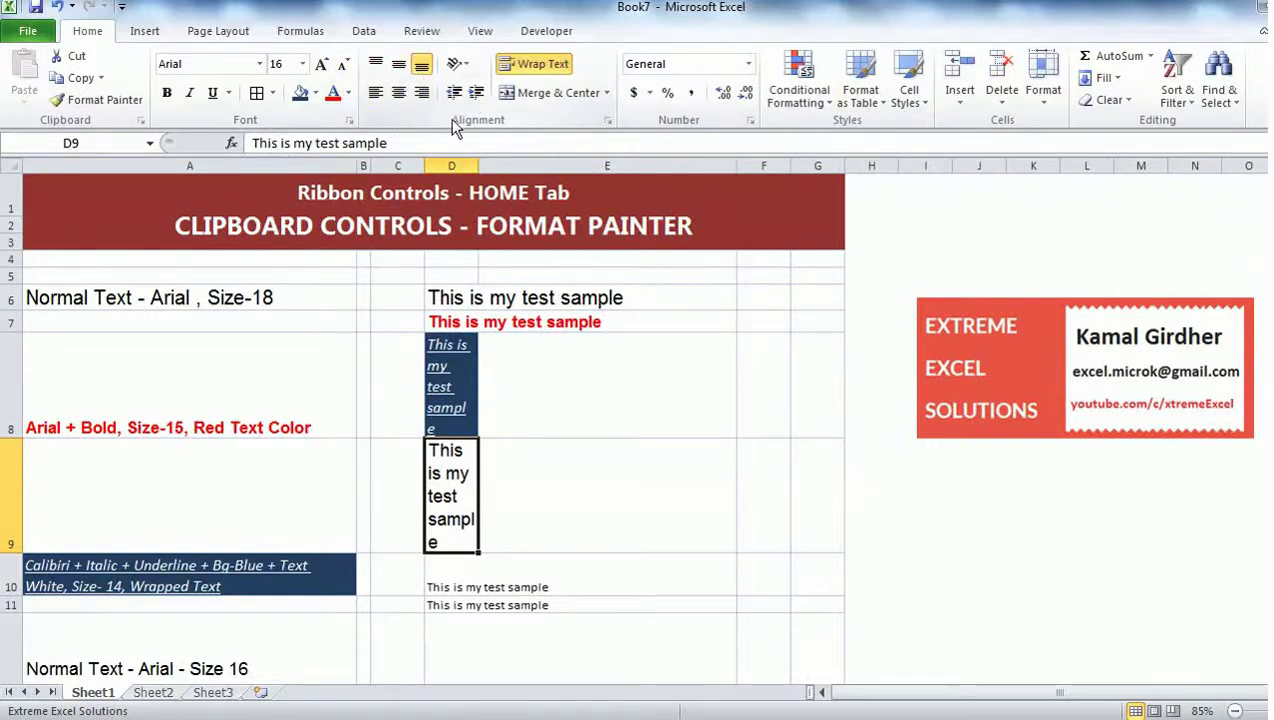
pyautogui.scroll(-1, 384, 461)
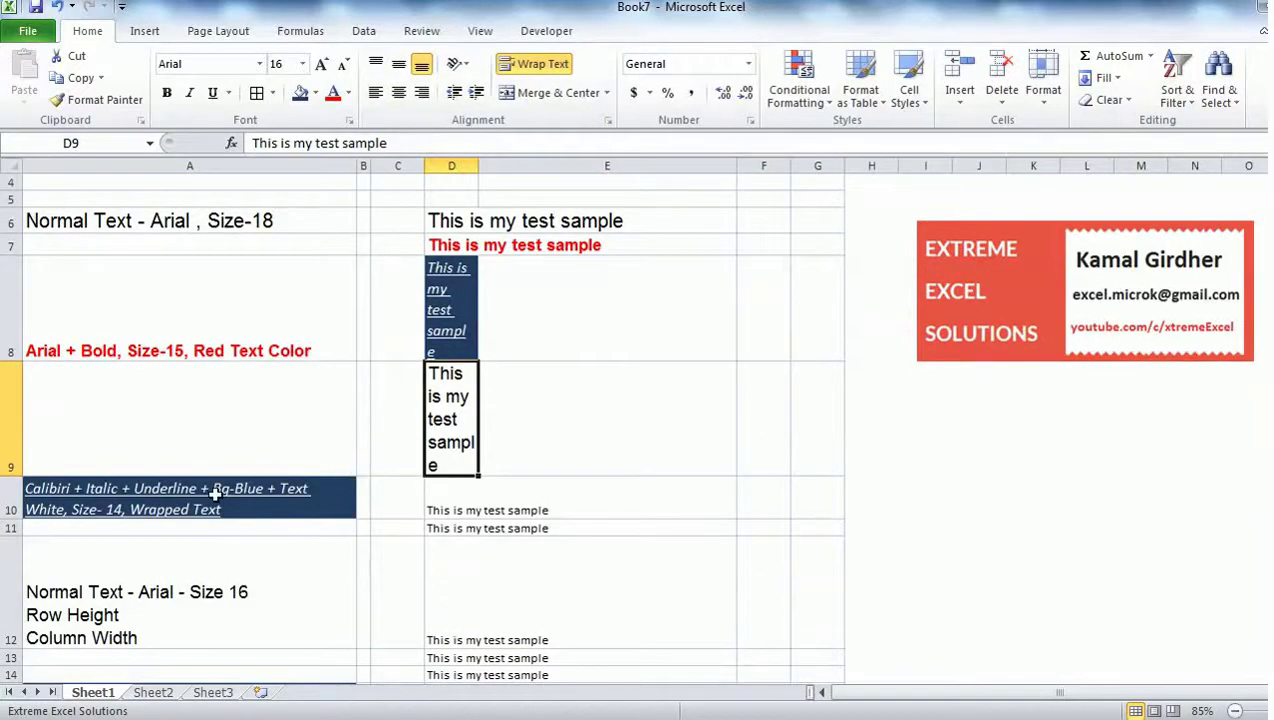
pyautogui.scroll(-1, 205, 515)
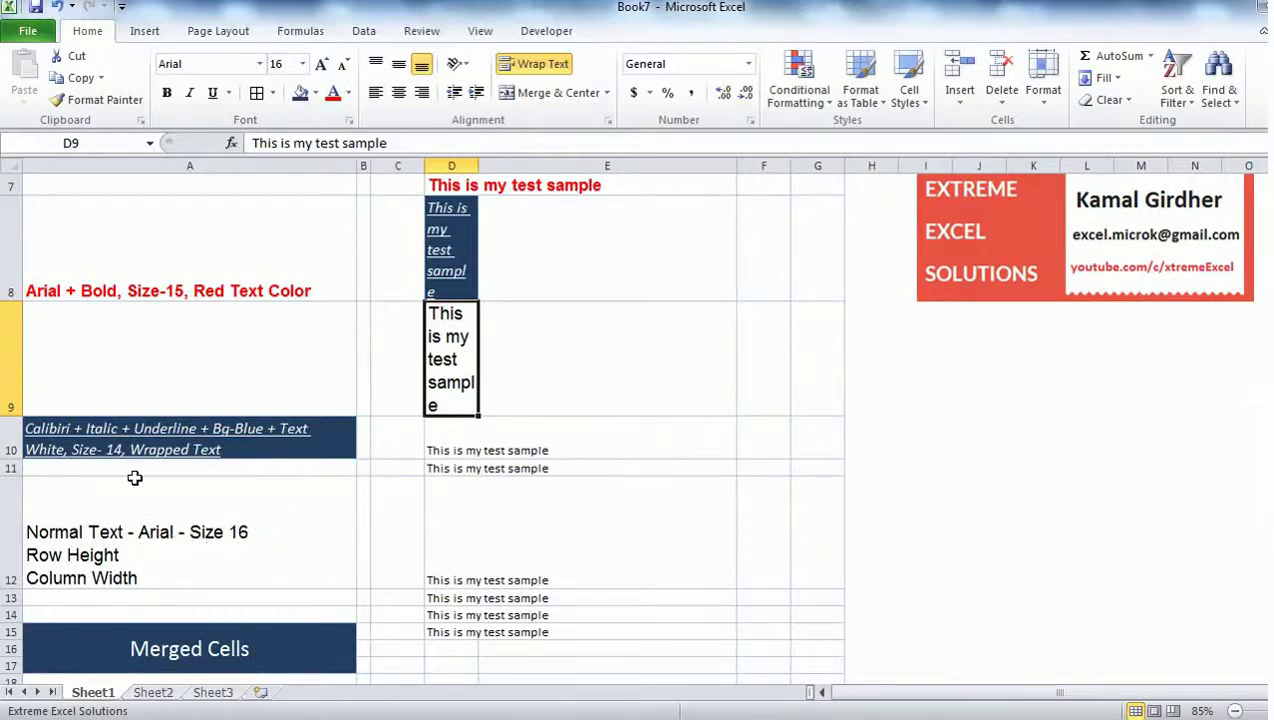
pyautogui.scroll(2, 483, 361)
pyautogui.moveTo(477, 165); pyautogui.dragTo(654, 167)
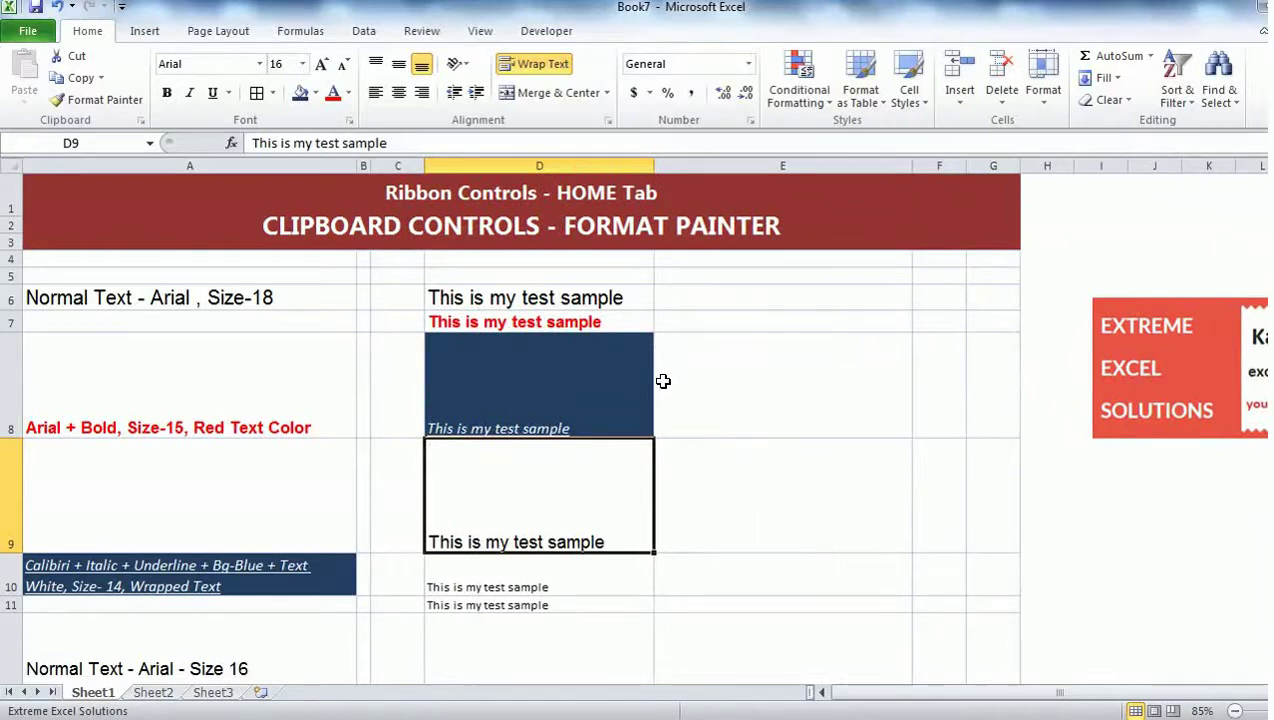
# - Copy the formatting of the "Merged Cells" block in A15:A17 onto D12:D14 with Format Painter
pyautogui.scroll(-3, 583, 450)
pyautogui.scroll(2, 570, 448)
pyautogui.scroll(1, 540, 448)
pyautogui.scroll(-1, 510, 445)
pyautogui.scroll(1, 490, 441)
pyautogui.scroll(-1, 440, 440)
pyautogui.scroll(-4, 219, 510)
pyautogui.scroll(3, 235, 400)
pyautogui.click(233, 632)
pyautogui.click(98, 100)
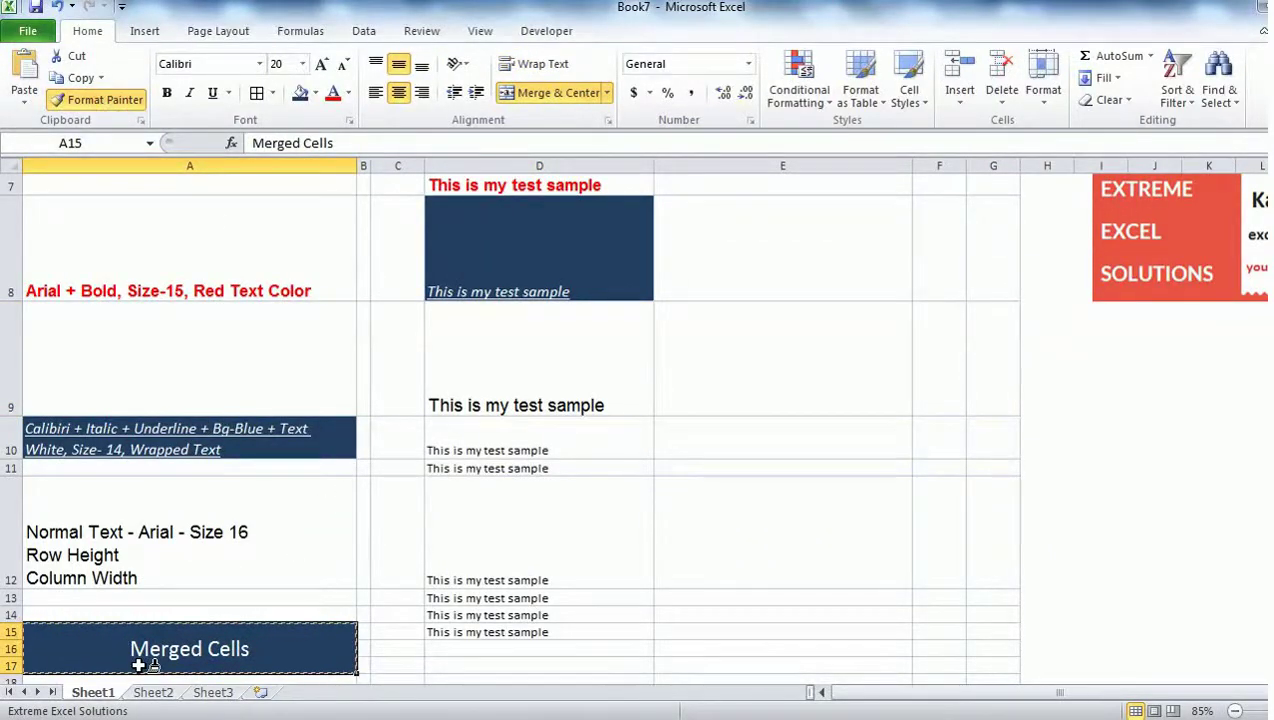
pyautogui.click(489, 503)
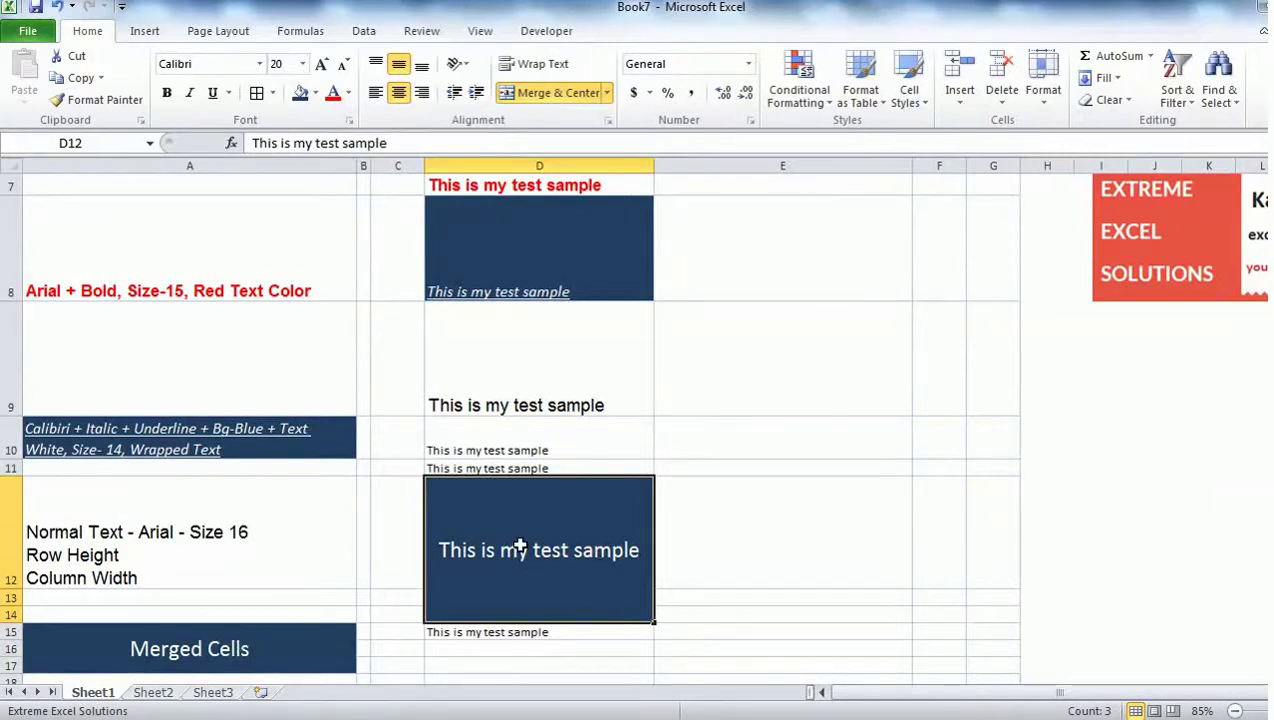
# - Compare the source samples in column A with the painted test cells in column D
pyautogui.scroll(-1, 518, 560)
pyautogui.scroll(3, 526, 542)
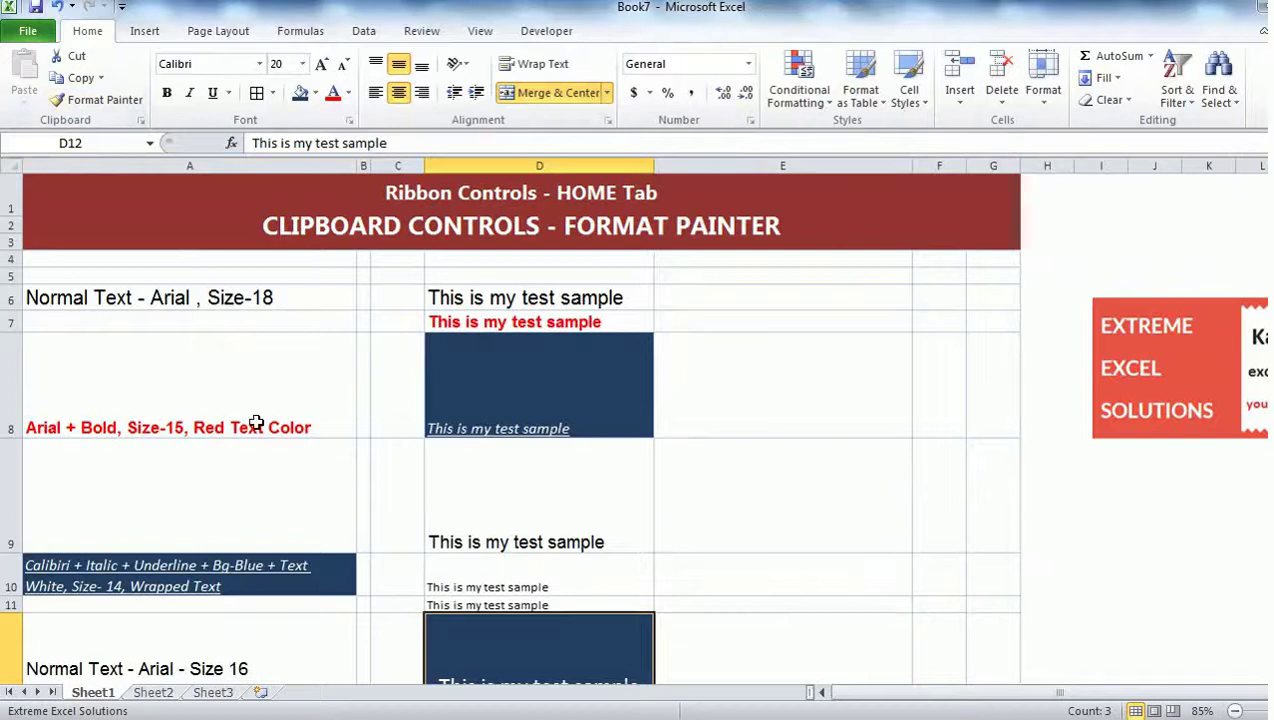
pyautogui.scroll(-1, 256, 427)
pyautogui.click(222, 573)
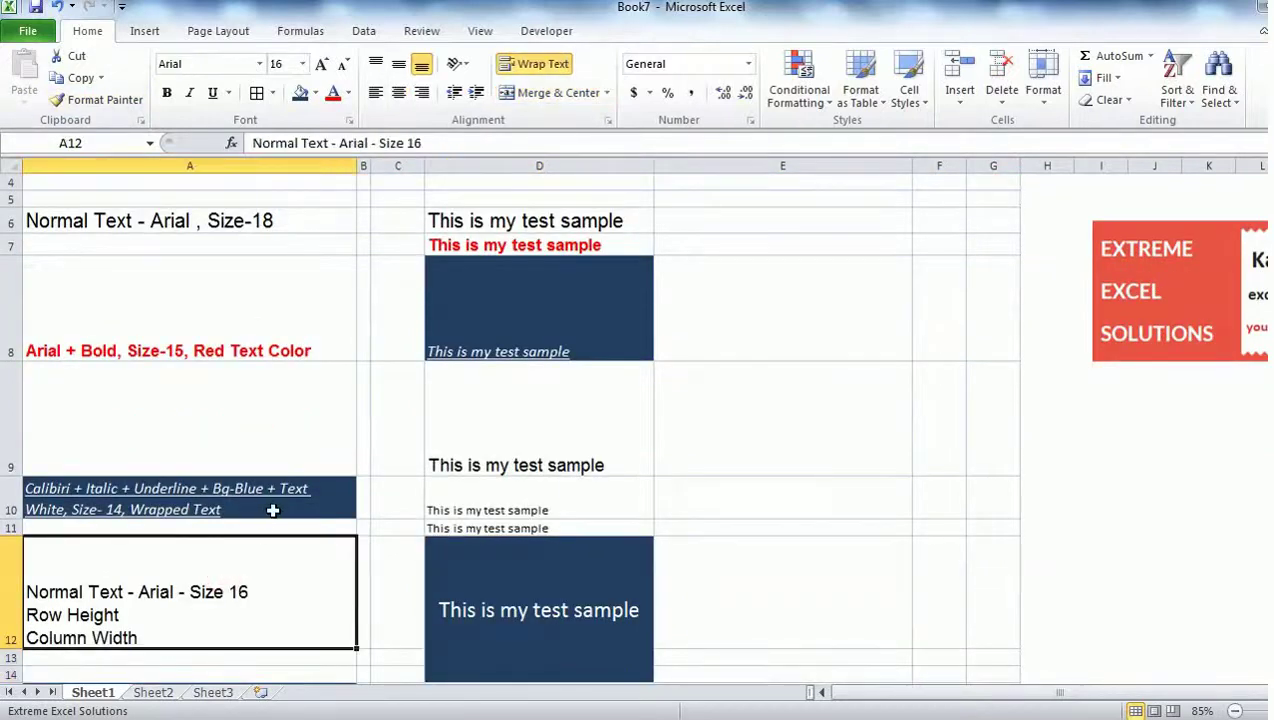
pyautogui.scroll(-2, 315, 470)
pyautogui.click(211, 410)
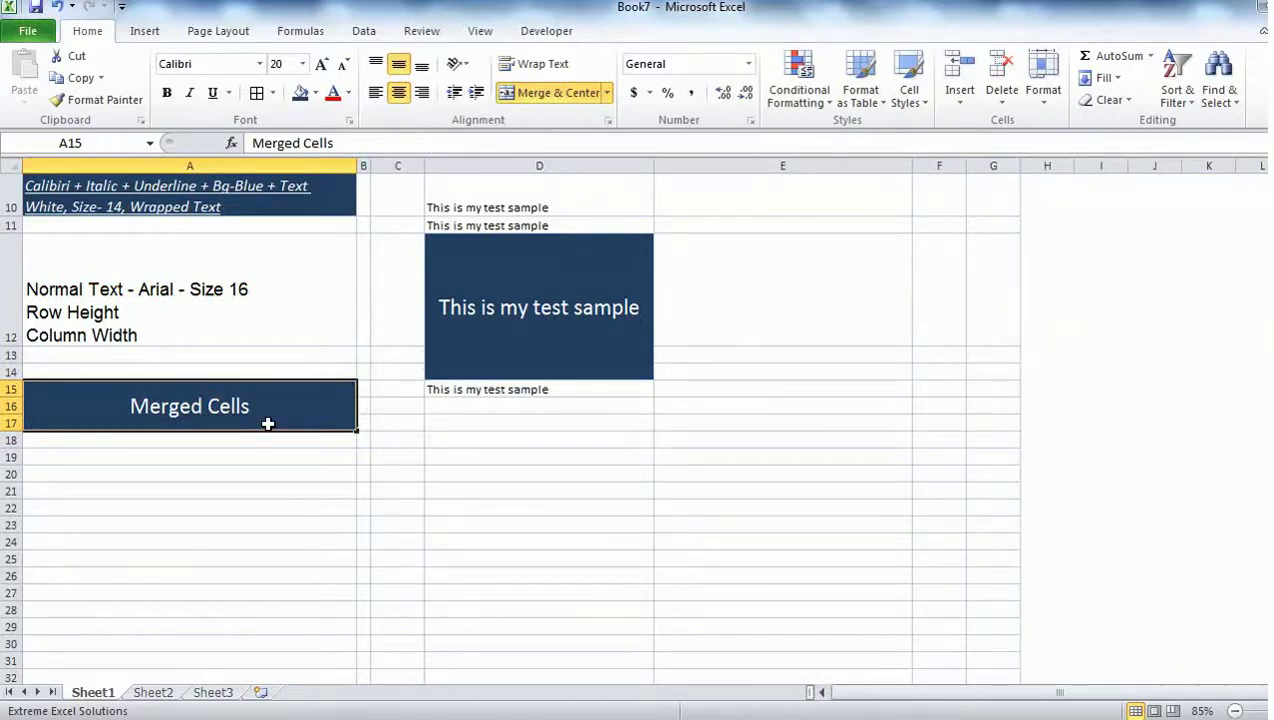
pyautogui.scroll(3, 534, 405)
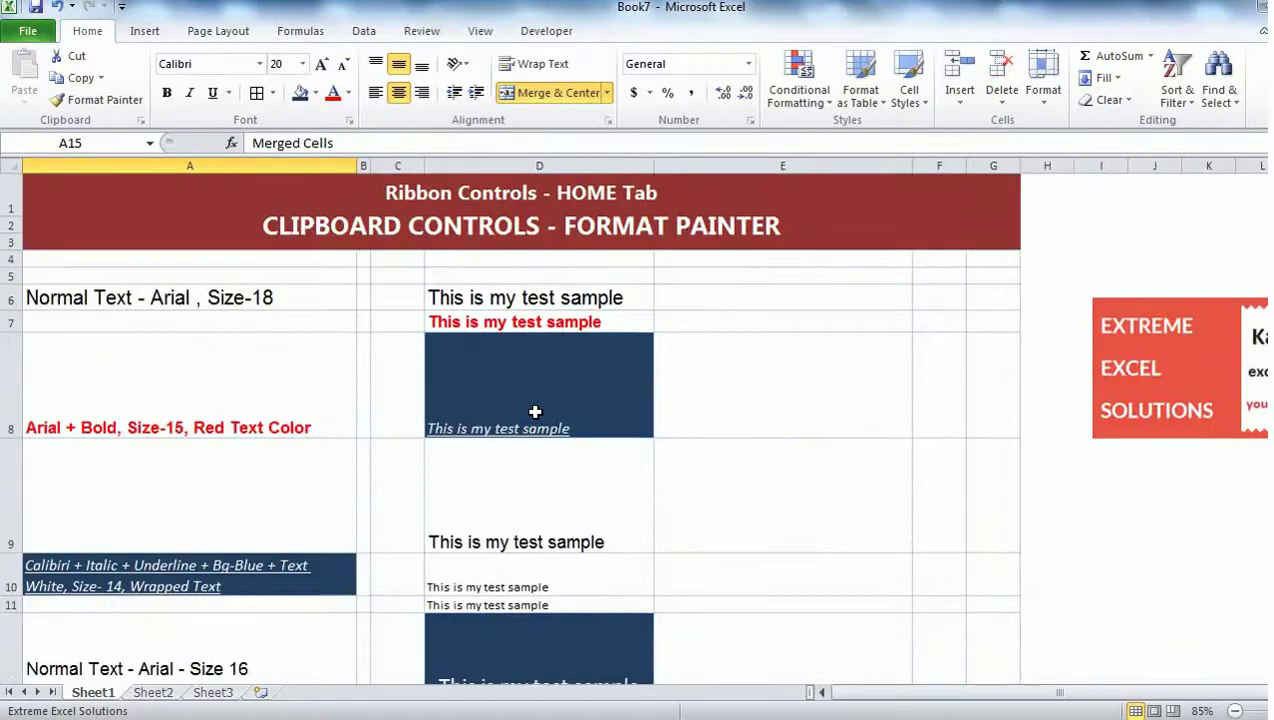